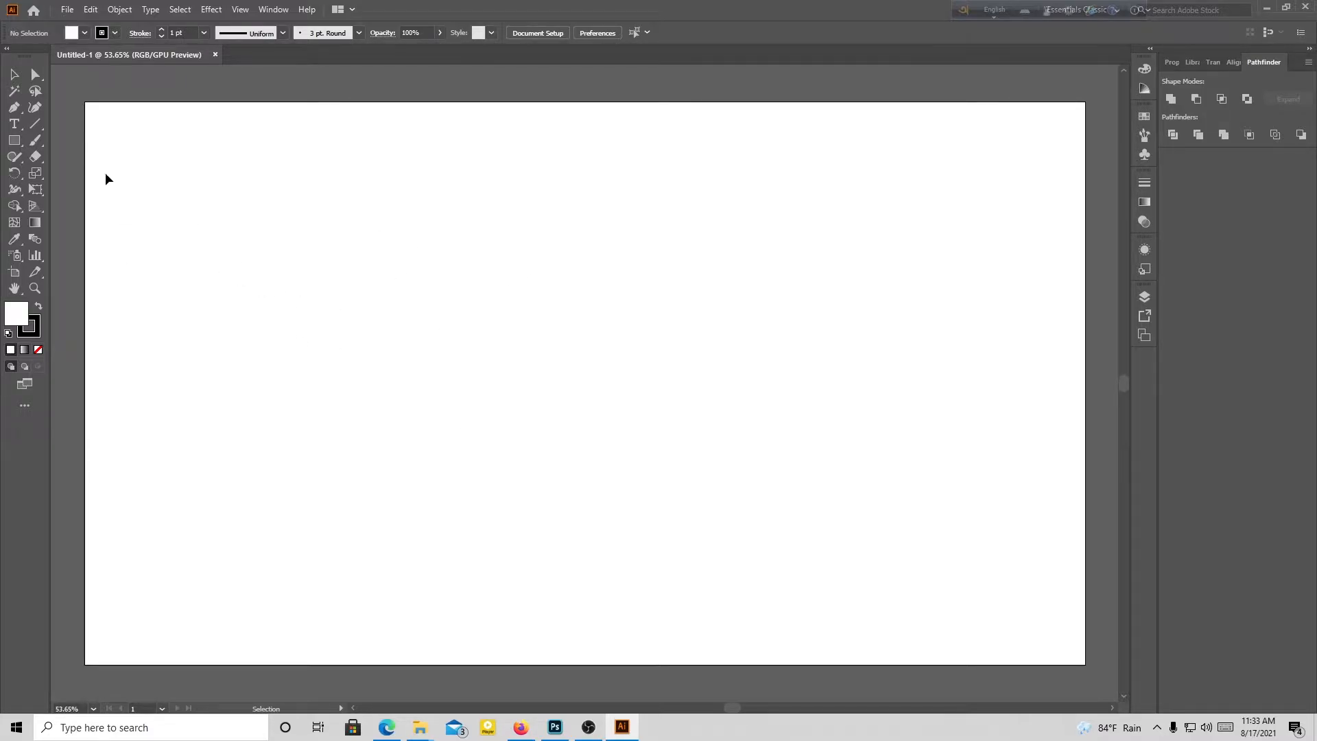
- Draw a near-vertical line about 879 px tall and place a parallel copy about 39 px to its left
{"action": "left_click", "coordinate": [36, 125]}
{"action": "left_click_drag", "start_coordinate": [815, 153], "coordinate": [821, 610]}
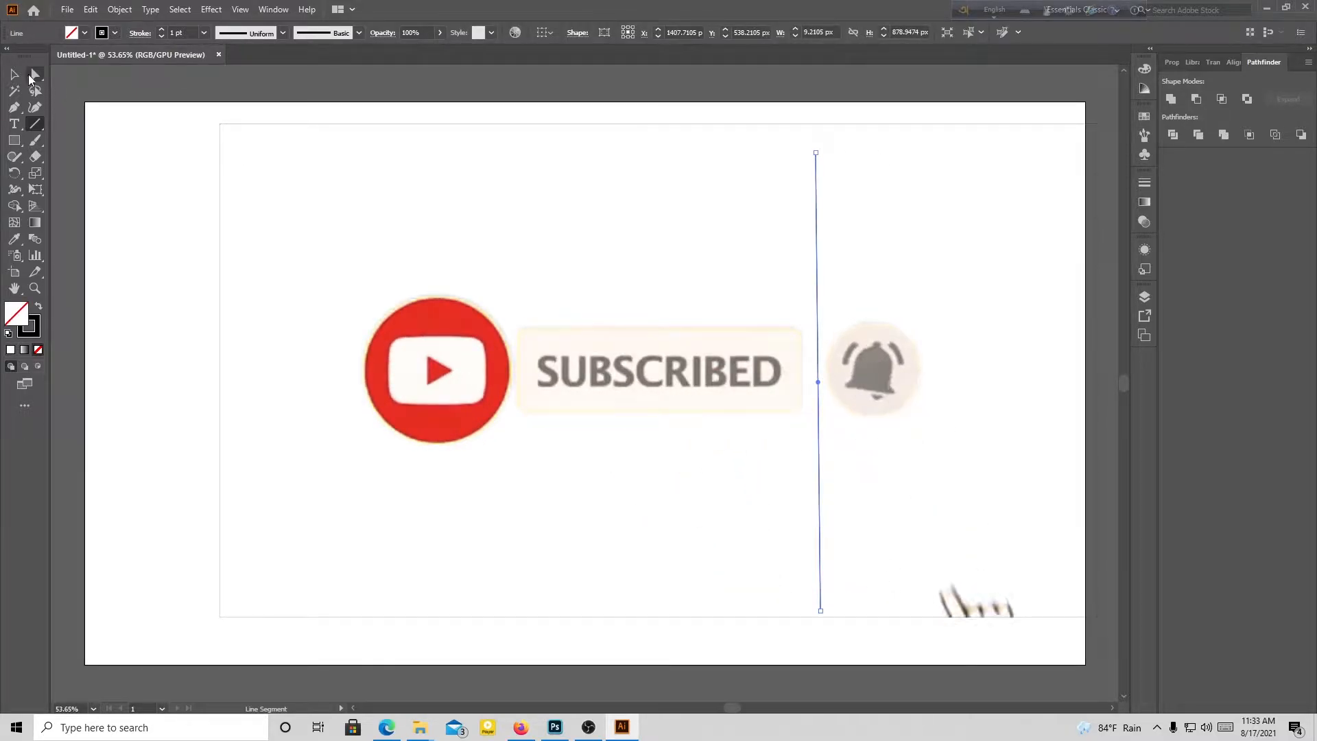
{"action": "left_click", "coordinate": [16, 74]}
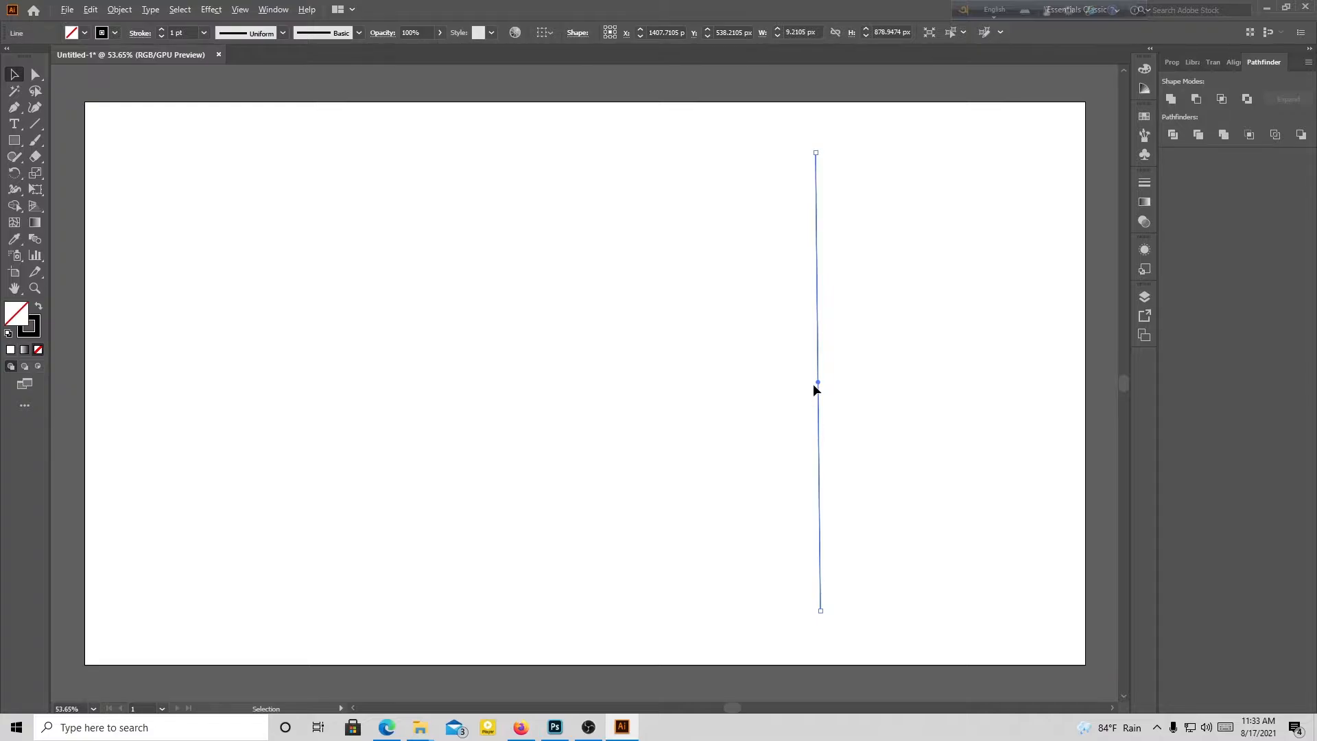
{"action": "left_click_drag", "start_coordinate": [813, 384], "coordinate": [798, 382]}
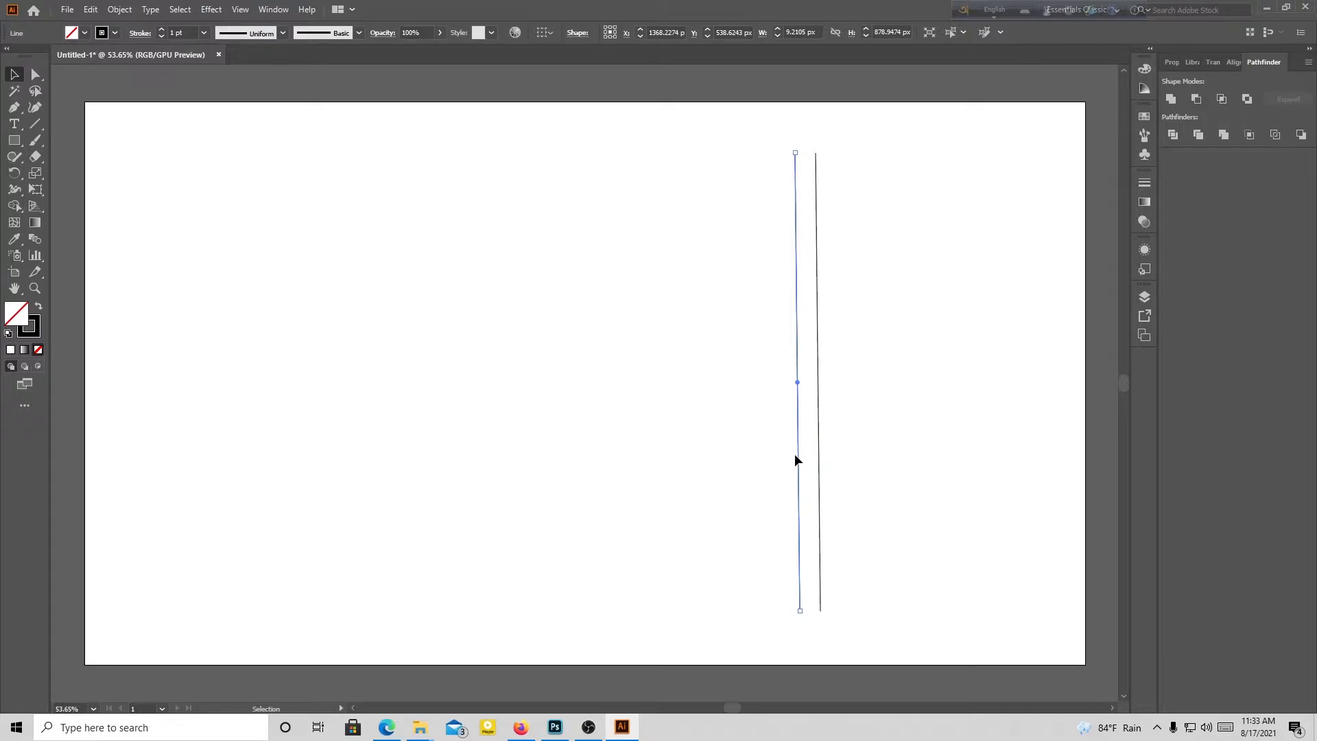
- Repeat the copy transformation until there are twelve evenly spaced parallel lines
{"action": "key", "text": "a"}
{"action": "key", "text": "ctrl+d"}
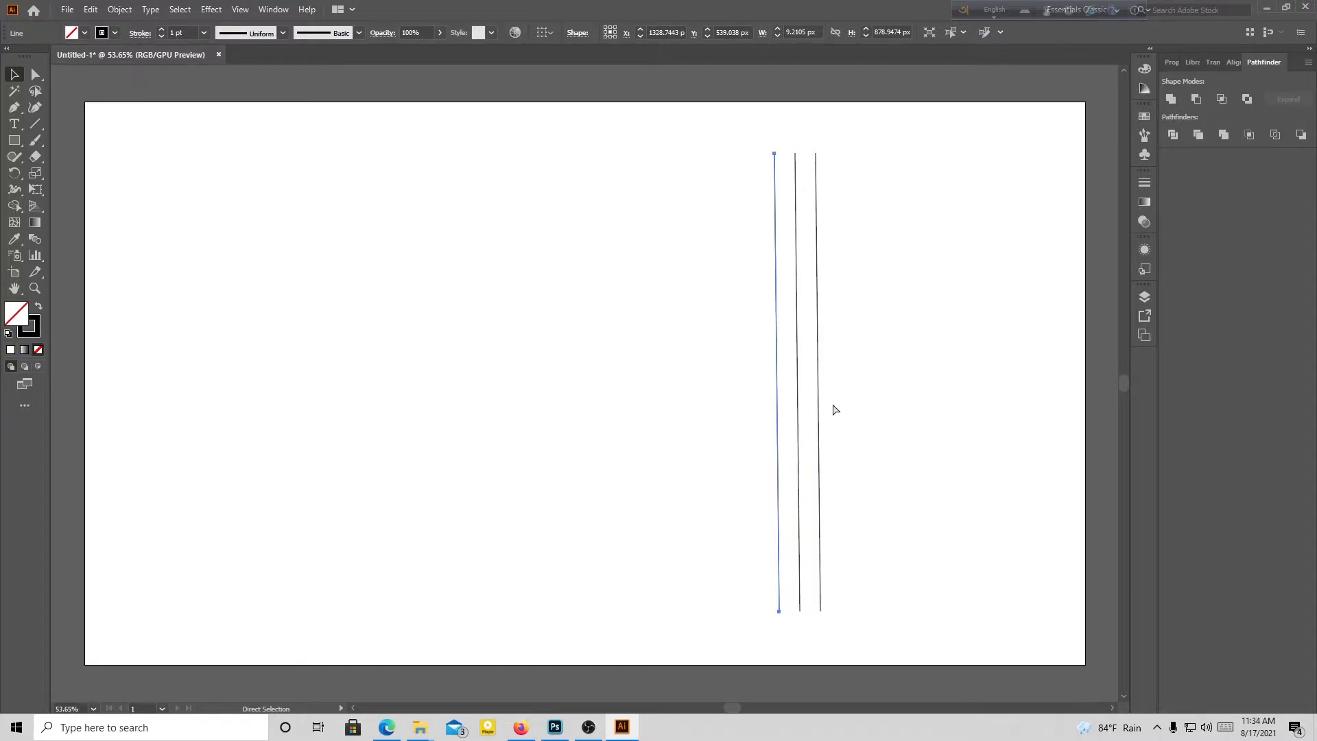
{"action": "key", "text": "ctrl+d"}
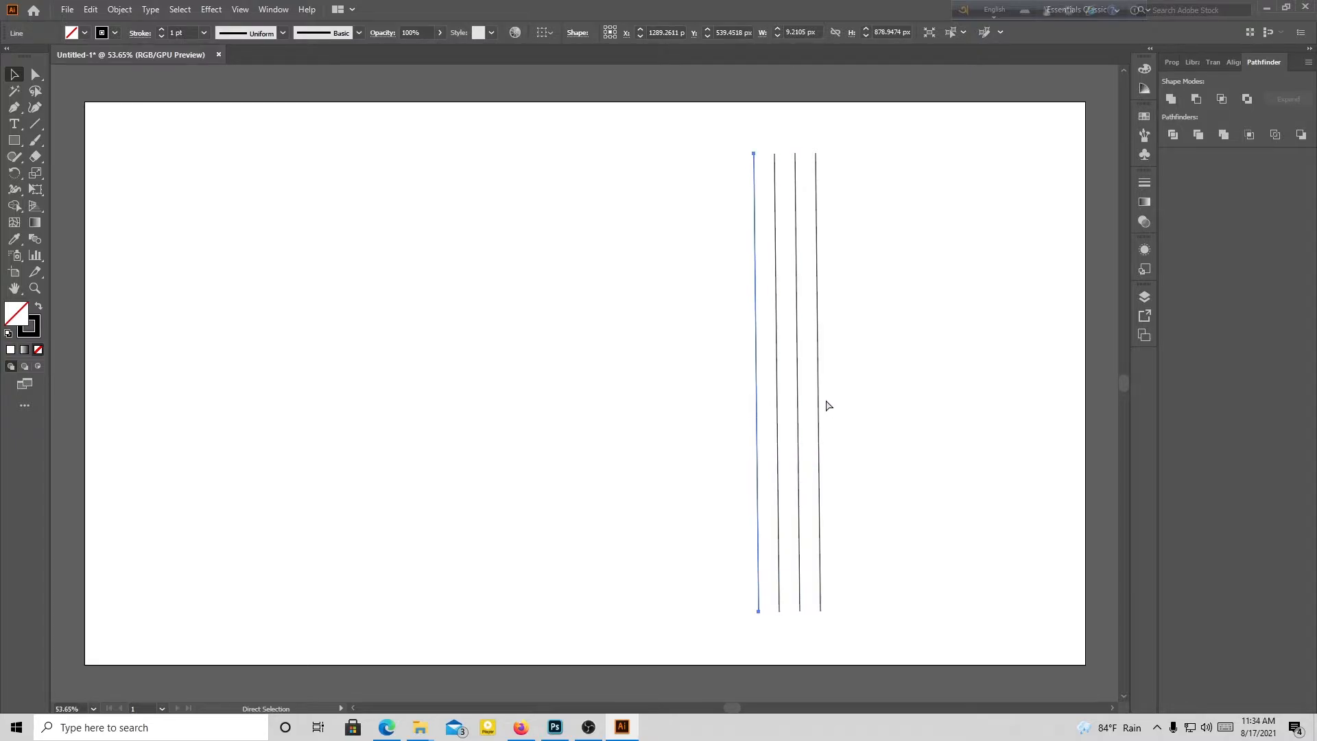
{"action": "key", "text": "ctrl+d"}
{"action": "key", "text": "ctrl+d"}
{"action": "key", "text": "ctrl+d"}
{"action": "key", "text": "ctrl+d"}
{"action": "key", "text": "ctrl+d"}
{"action": "key", "text": "ctrl+d"}
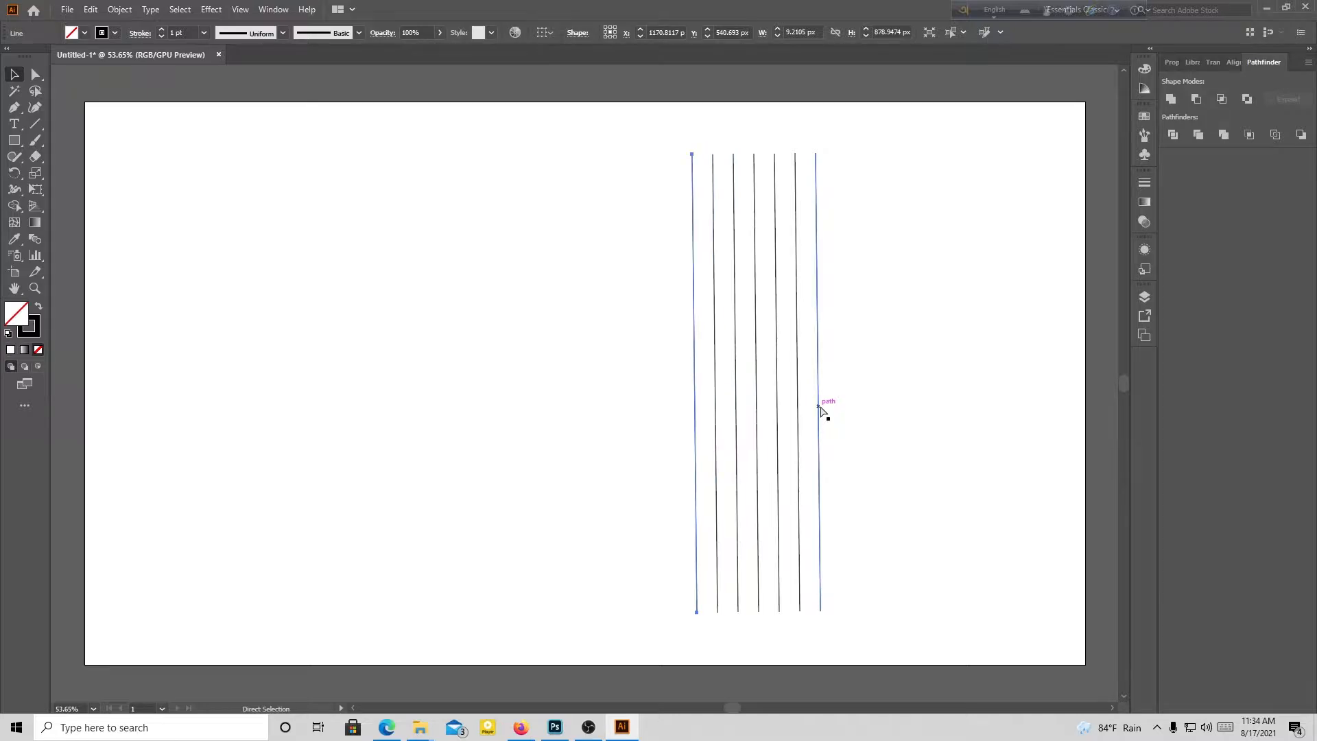
{"action": "key", "text": "ctrl+d"}
{"action": "key", "text": "ctrl+d"}
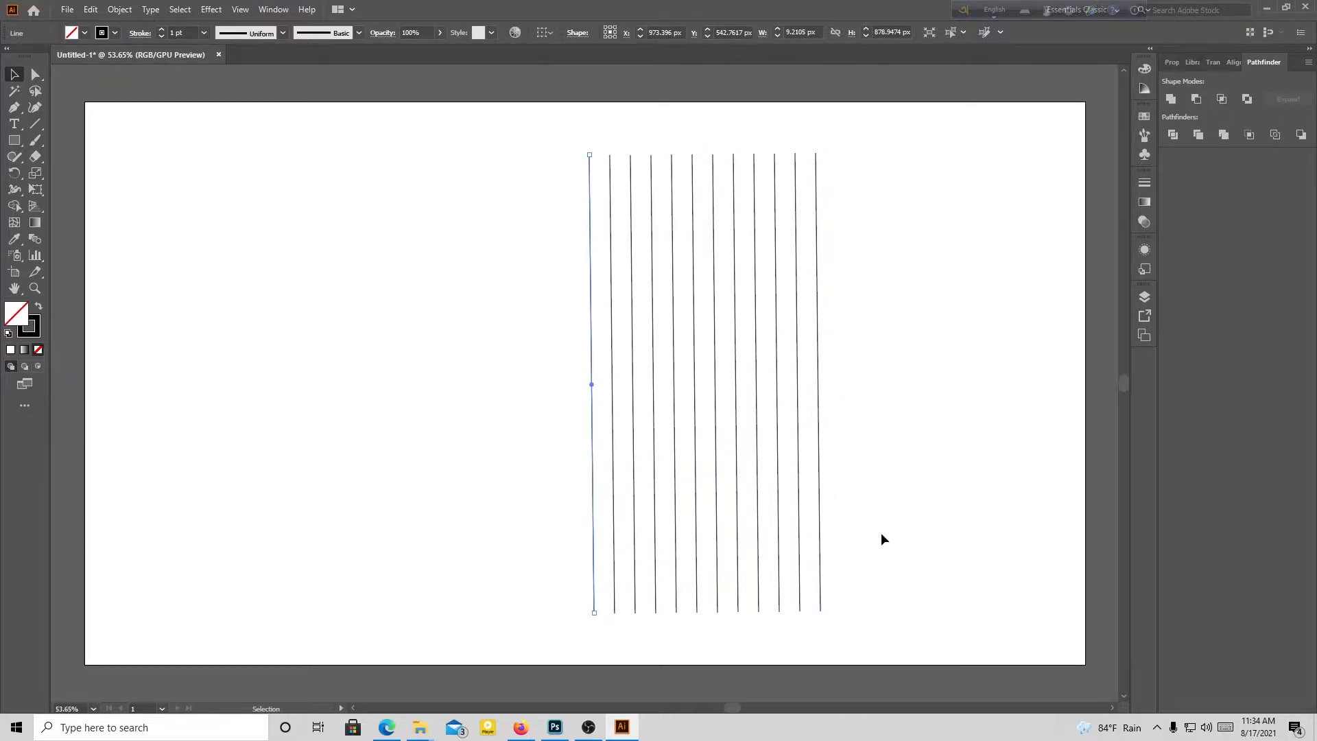
- Move all twelve lines together to the left, near the middle of the artboard
{"action": "left_click_drag", "start_coordinate": [881, 535], "coordinate": [538, 491]}
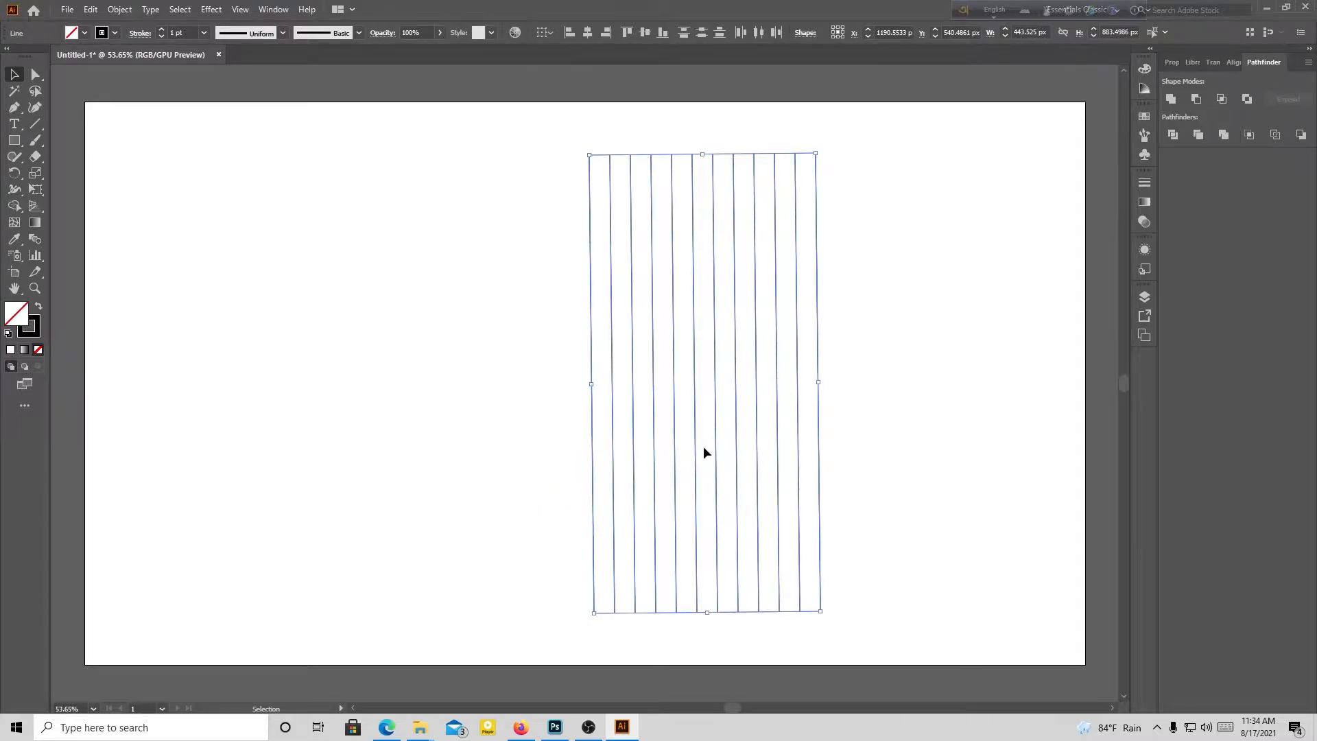
{"action": "left_click_drag", "start_coordinate": [714, 454], "coordinate": [562, 463]}
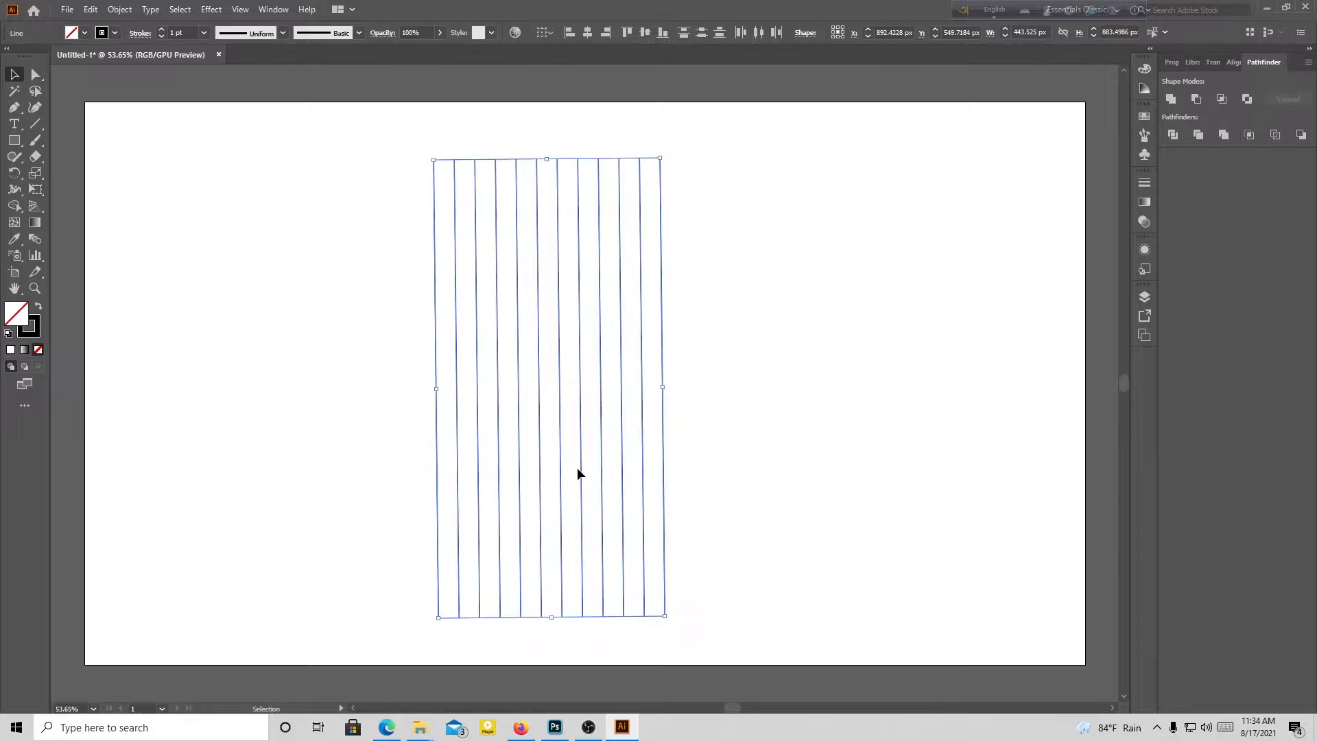
{"action": "left_click", "coordinate": [157, 232]}
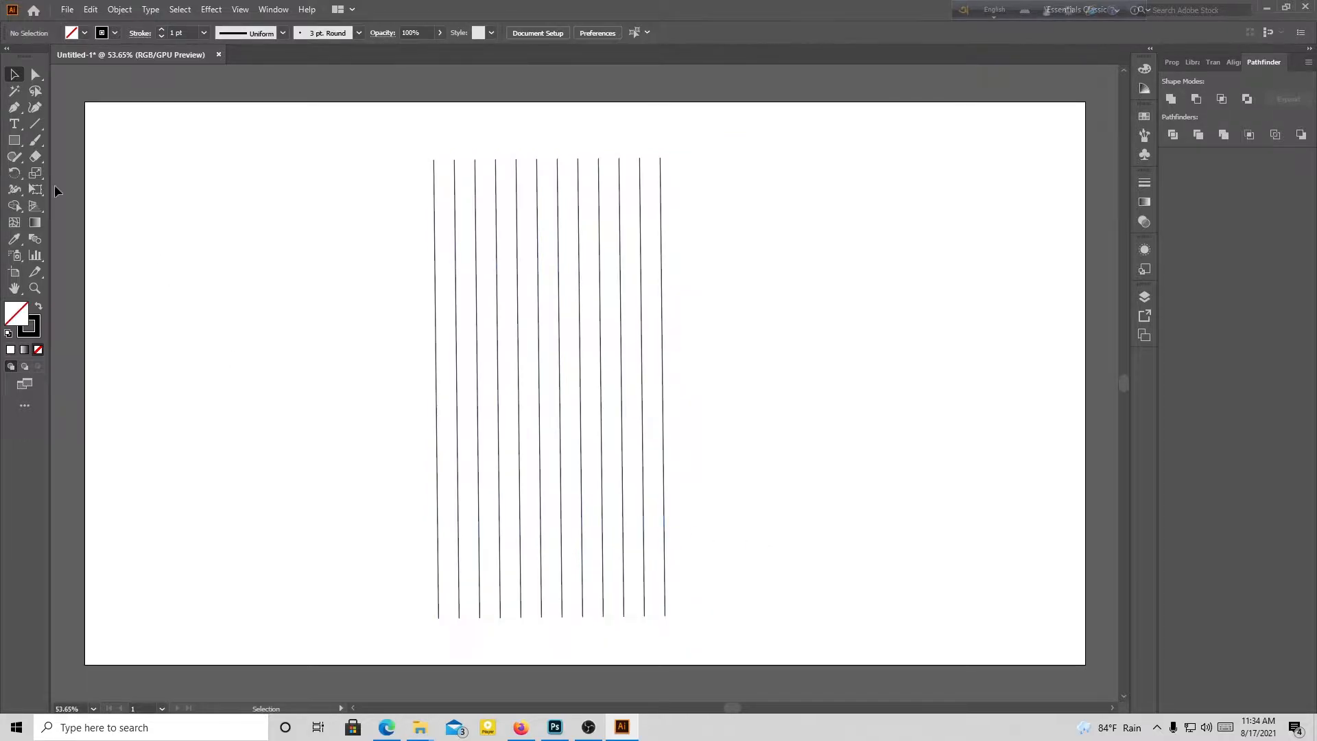
- Create a six-sided polygon with a 50 px radius and enlarge it proportionally to about 409 px wide
{"action": "left_click_drag", "start_coordinate": [14, 140], "coordinate": [60, 190]}
{"action": "left_click", "coordinate": [250, 316]}
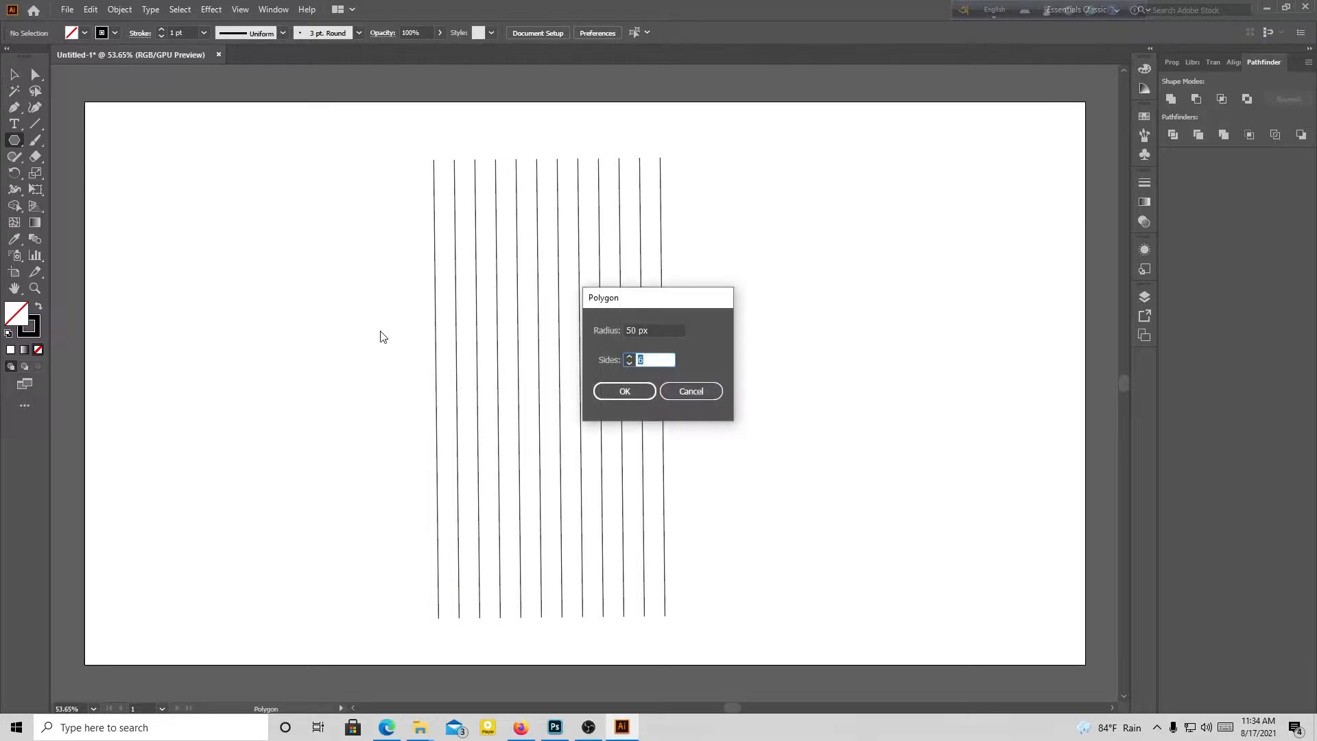
{"action": "left_click", "coordinate": [625, 392]}
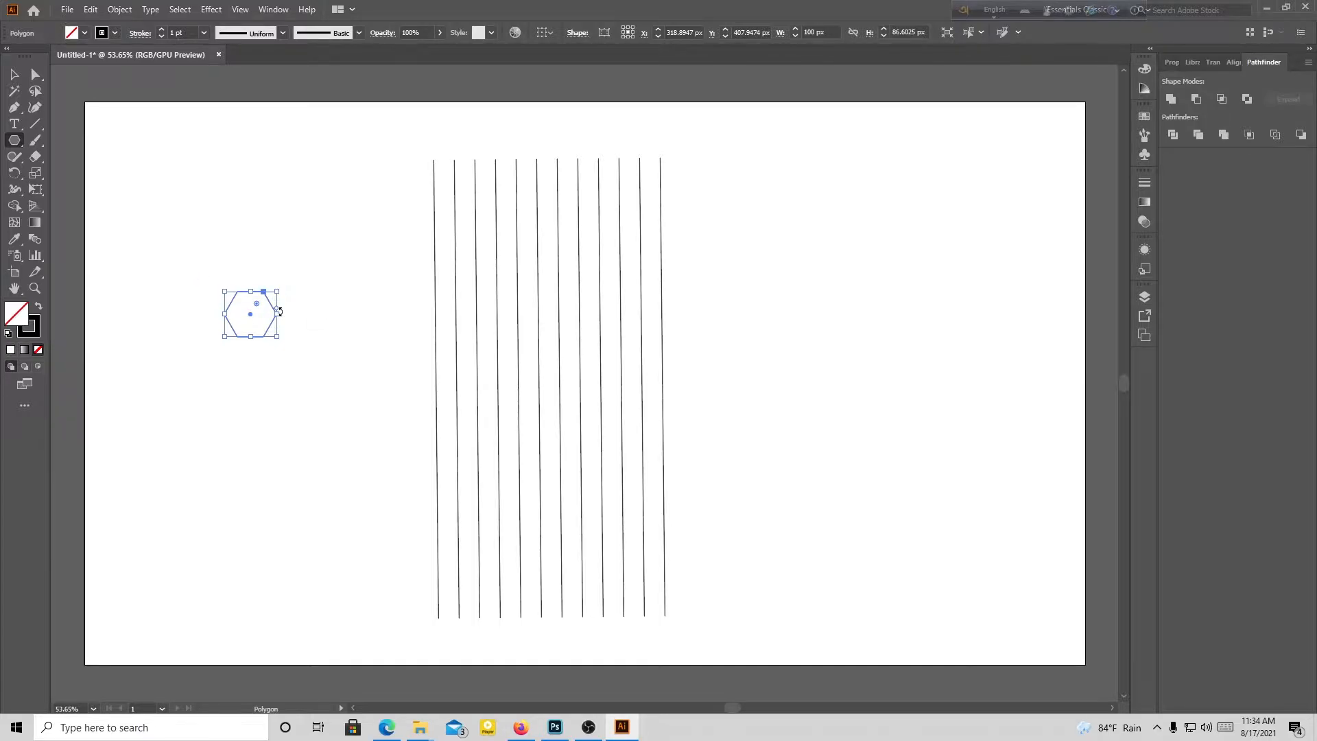
{"action": "left_click_drag", "start_coordinate": [277, 337], "coordinate": [518, 477]}
{"action": "key", "text": "v"}
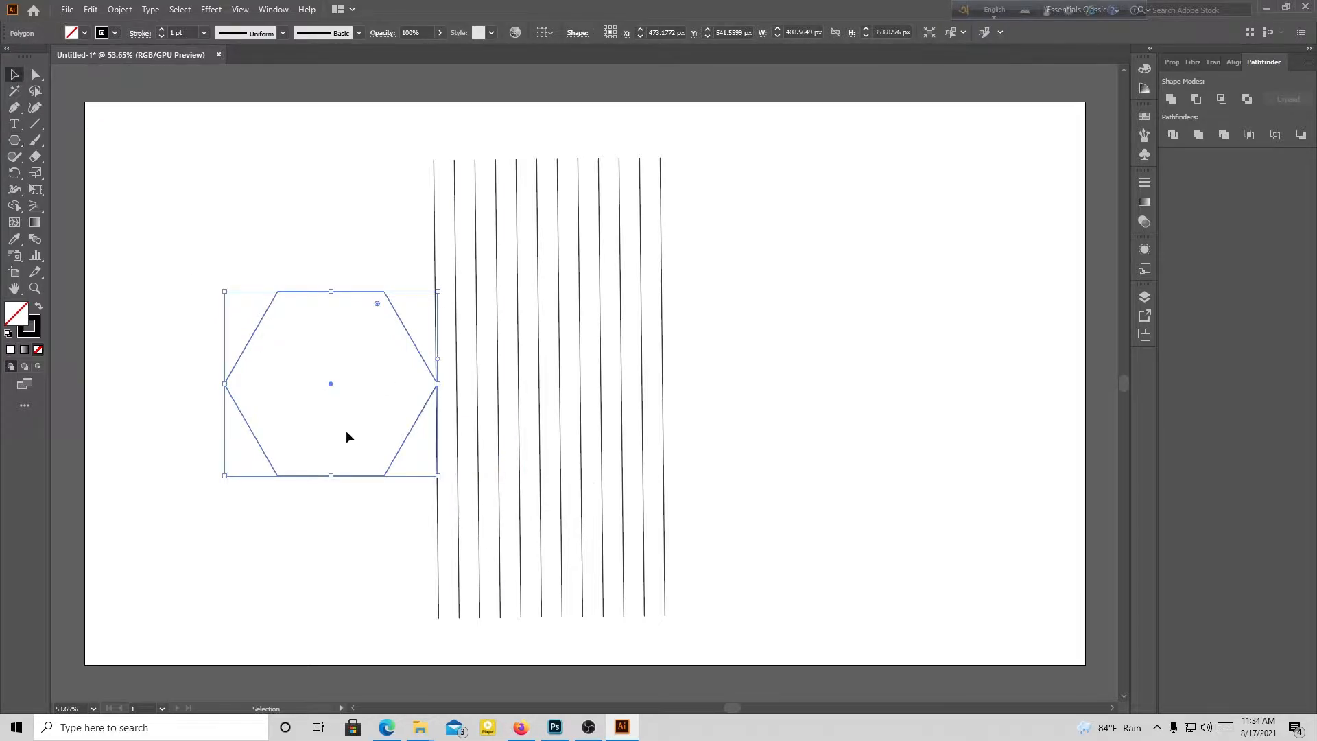
- Rotate the hexagon so a corner points straight up and place it over the lines, against the leftmost one
{"action": "left_click_drag", "start_coordinate": [331, 383], "coordinate": [296, 306]}
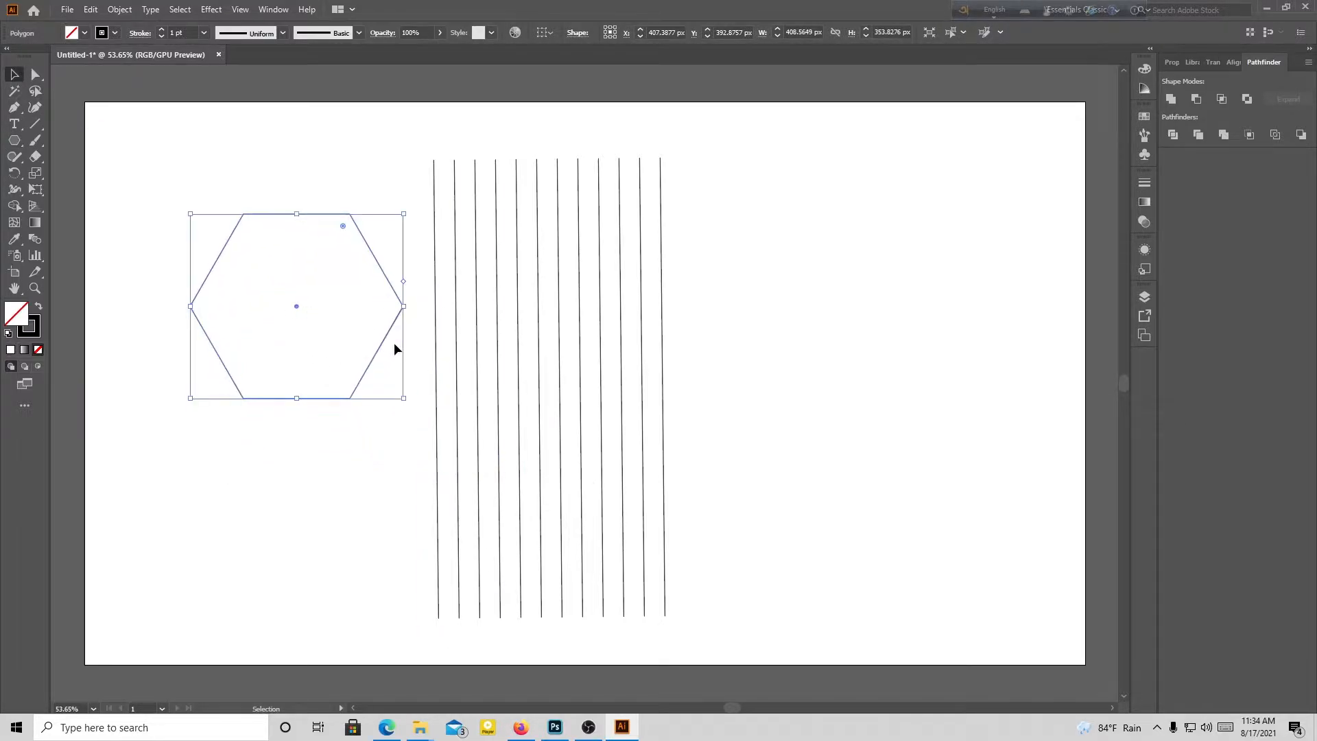
{"action": "left_click_drag", "start_coordinate": [408, 401], "coordinate": [343, 445]}
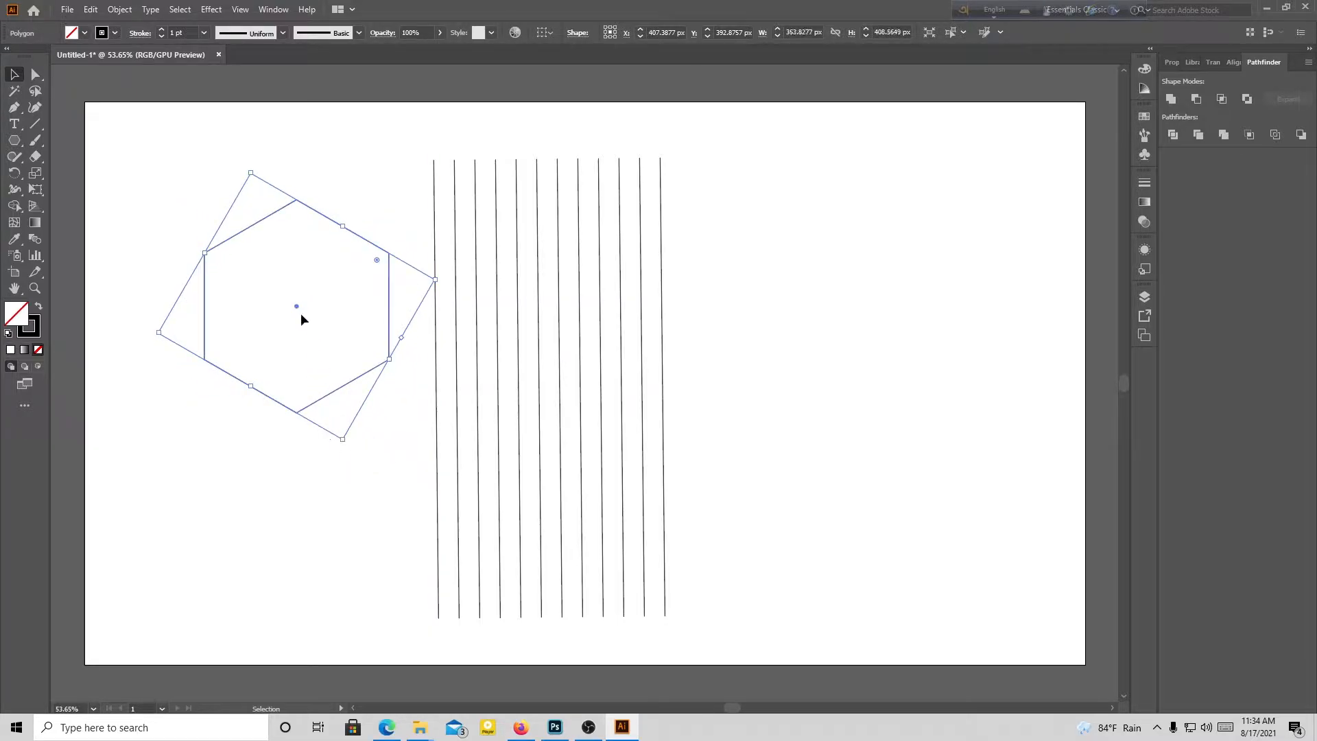
{"action": "left_click_drag", "start_coordinate": [296, 302], "coordinate": [480, 339]}
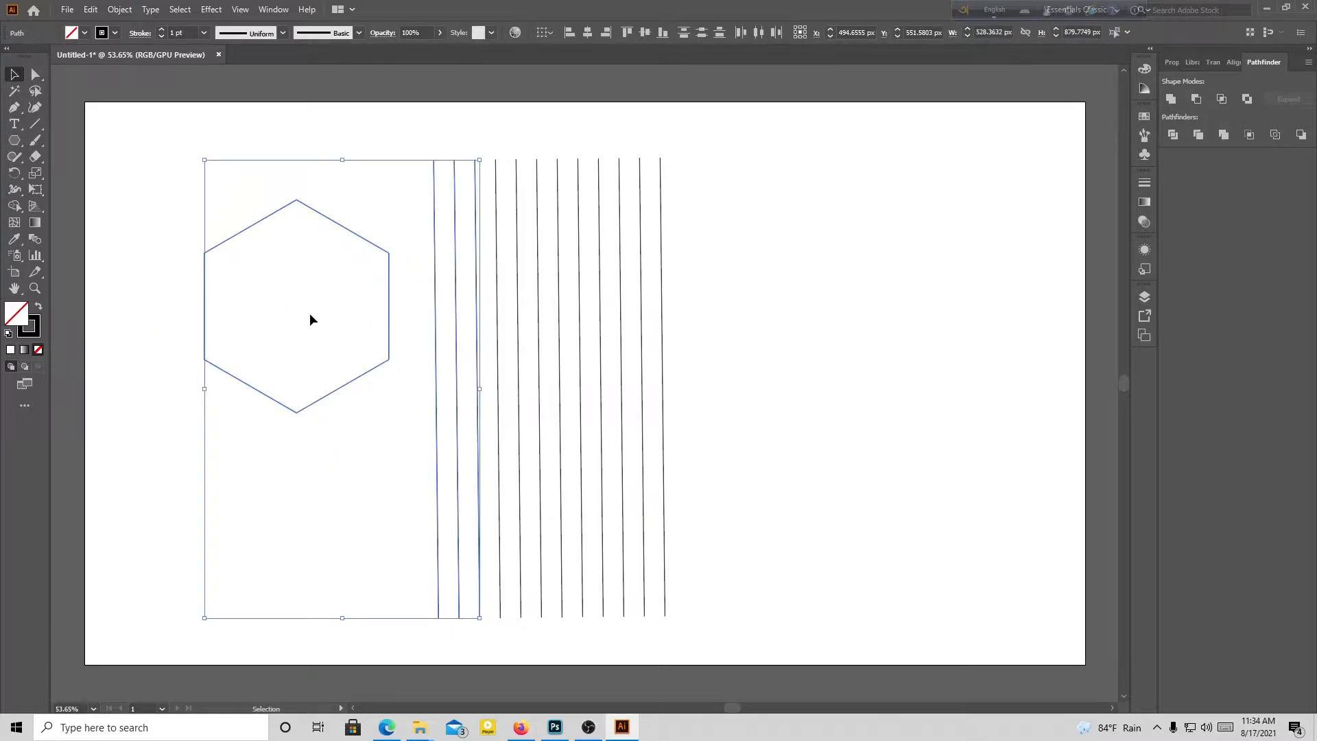
{"action": "left_click", "coordinate": [143, 326]}
{"action": "left_click", "coordinate": [244, 382]}
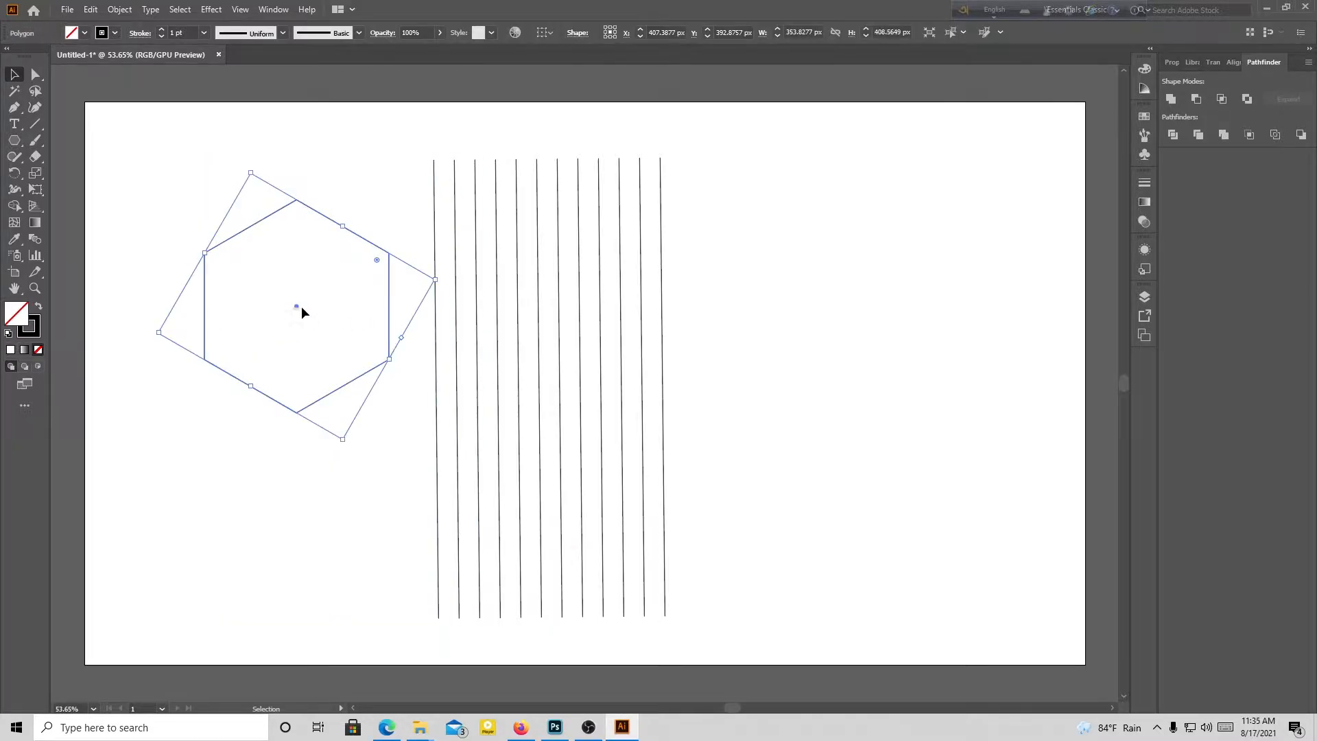
{"action": "left_click_drag", "start_coordinate": [302, 307], "coordinate": [525, 381]}
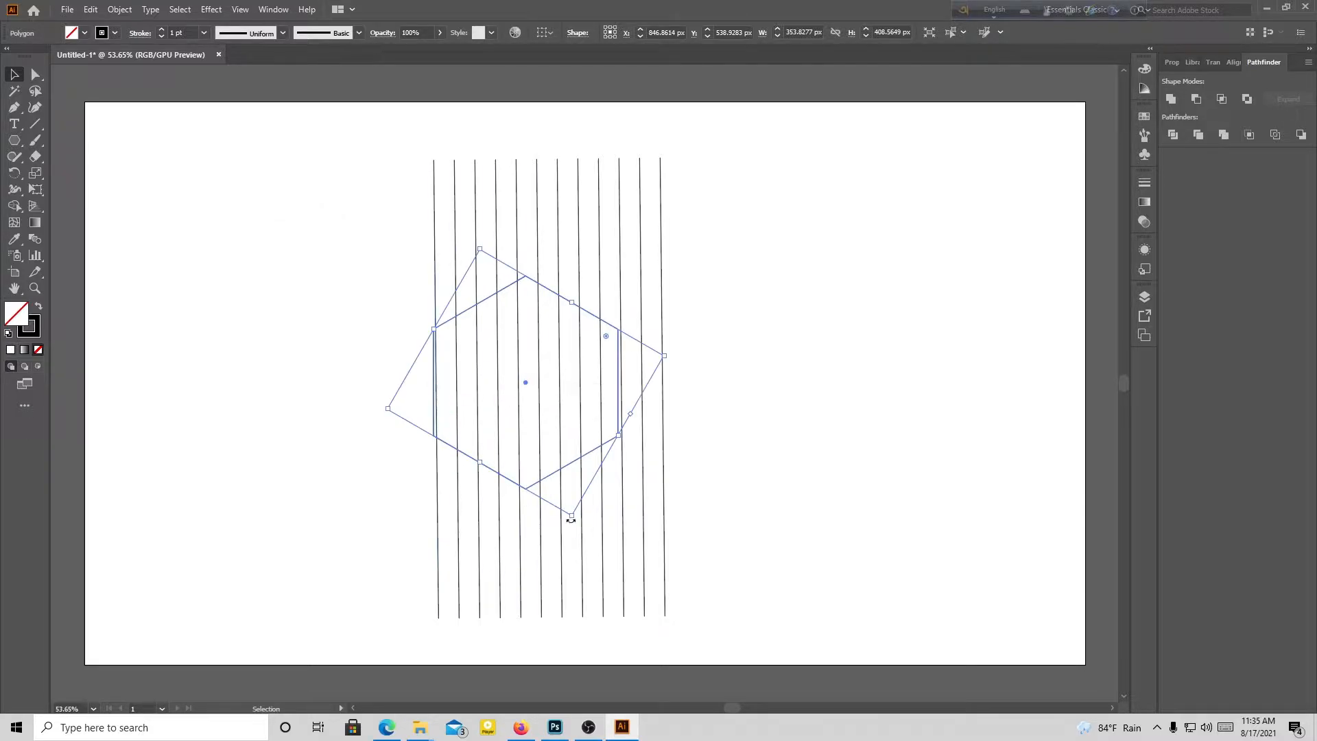
- Rotate the hexagon slightly to match the lines' tilt and nudge it right to align its side with the leftmost line
{"action": "left_click_drag", "start_coordinate": [571, 518], "coordinate": [576, 519]}
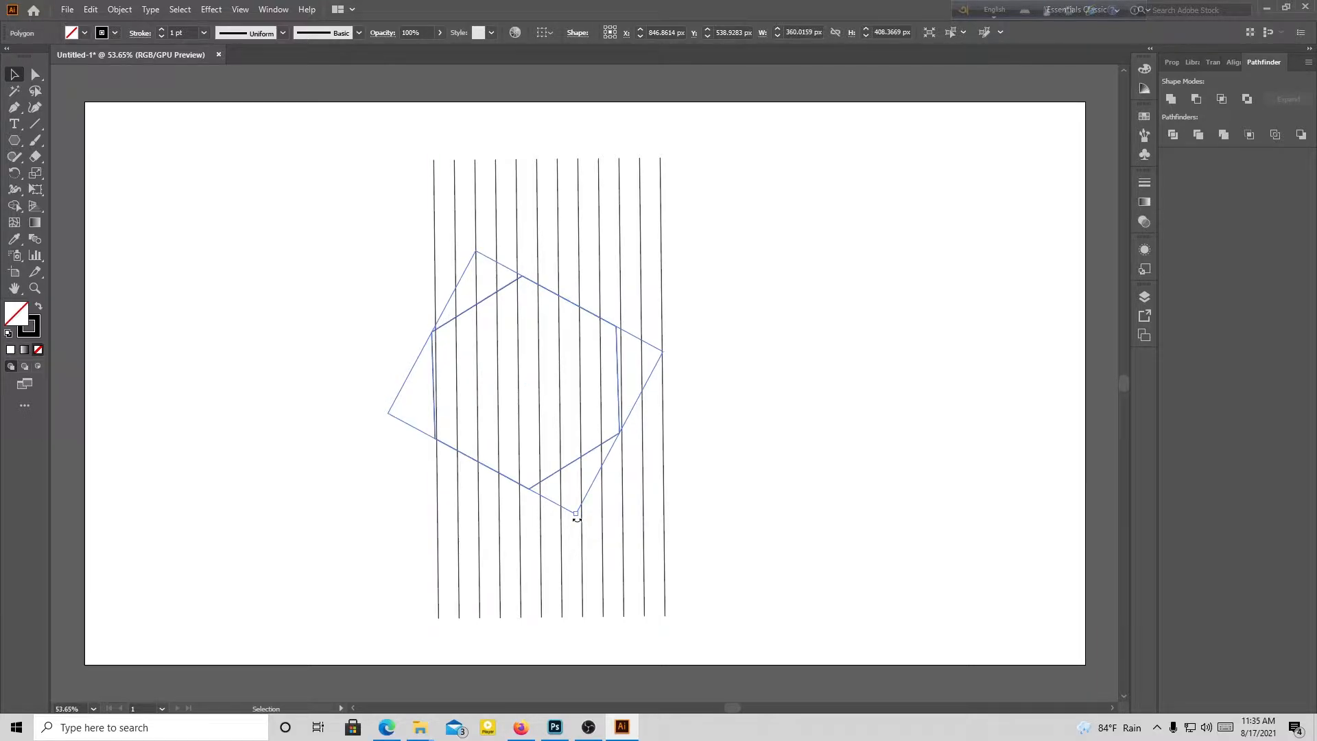
{"action": "left_click_drag", "start_coordinate": [577, 519], "coordinate": [573, 520]}
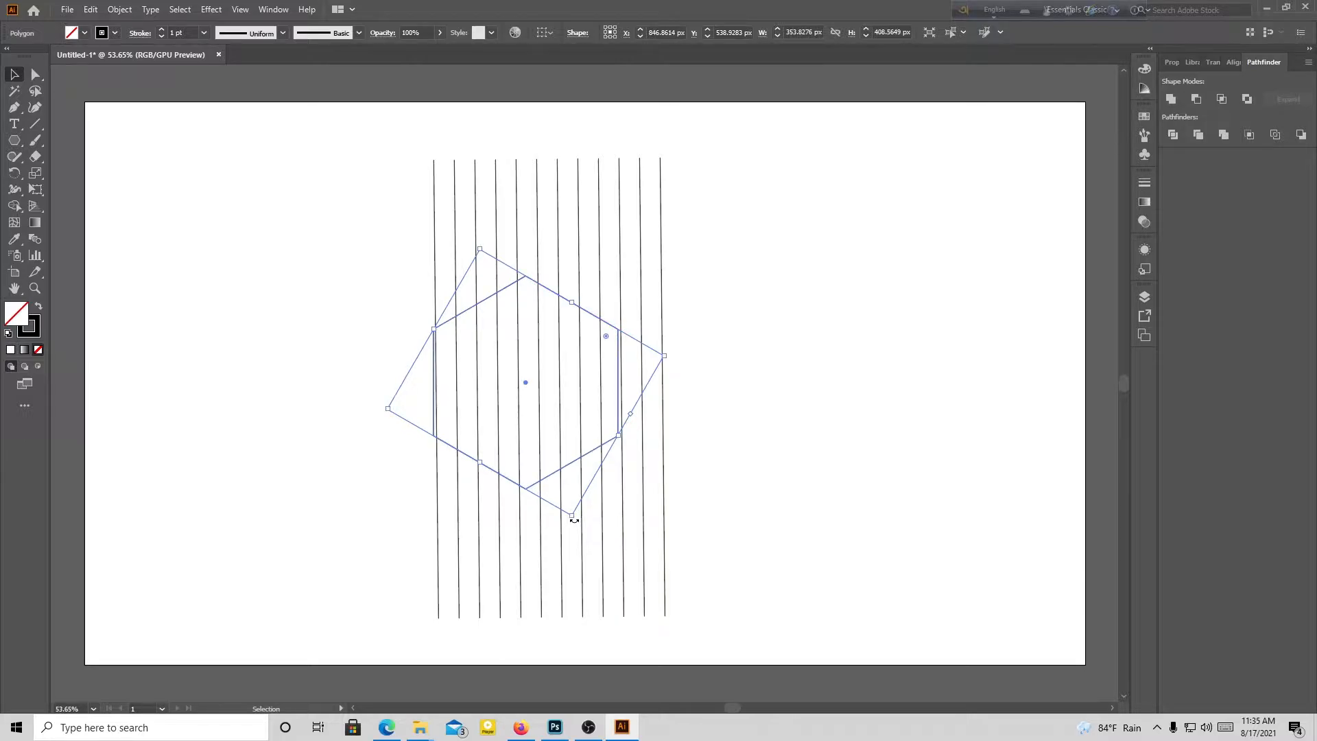
{"action": "left_click_drag", "start_coordinate": [574, 524], "coordinate": [578, 525]}
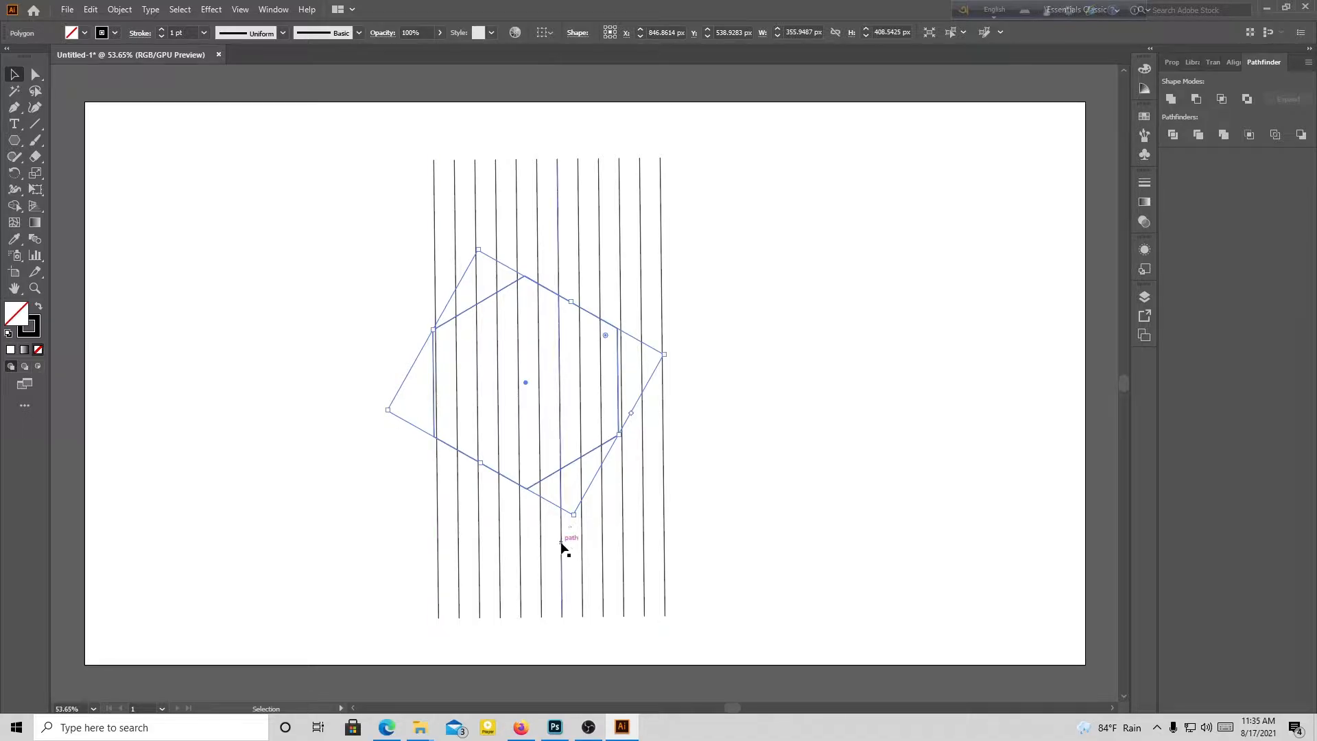
{"action": "key", "text": "Right"}
{"action": "key", "text": "Right"}
{"action": "key", "text": "Right"}
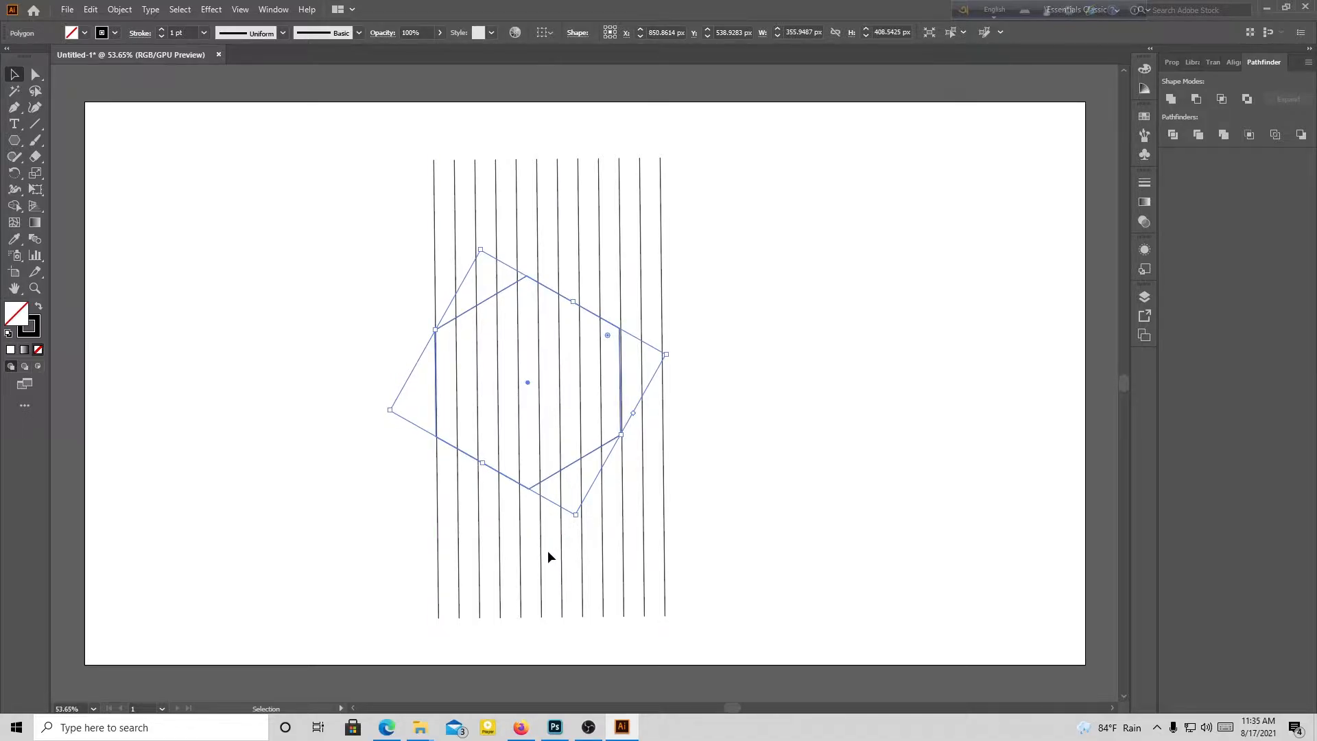
{"action": "key", "text": "Right"}
{"action": "key", "text": "Right"}
- Enlarge the hexagon proportionally to about 436 by 502 px so it spans from the leftmost to the rightmost line
{"action": "left_click_drag", "start_coordinate": [669, 353], "coordinate": [686, 354]}
{"action": "key", "text": "ctrl+z"}
{"action": "left_click_drag", "start_coordinate": [667, 354], "coordinate": [725, 348]}
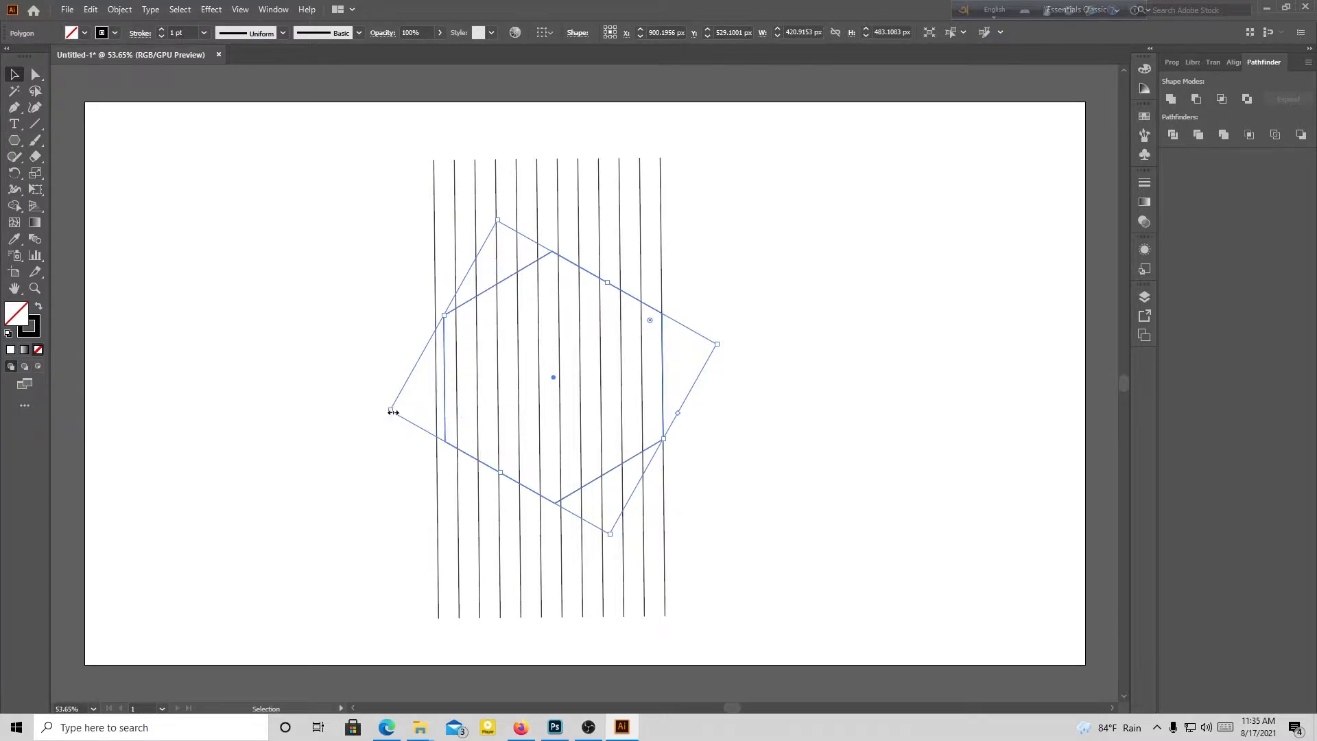
{"action": "left_click_drag", "start_coordinate": [393, 412], "coordinate": [381, 412]}
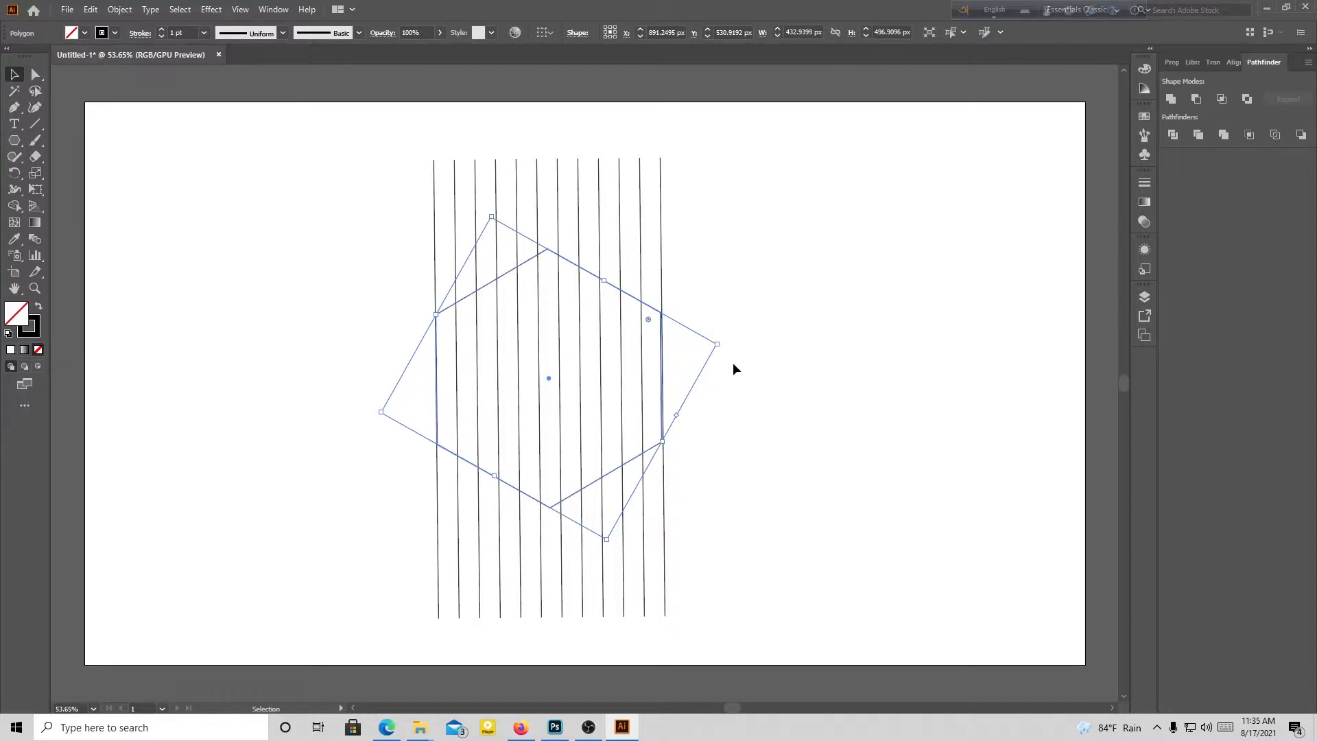
{"action": "left_click_drag", "start_coordinate": [721, 344], "coordinate": [720, 345]}
{"action": "left_click", "coordinate": [767, 347]}
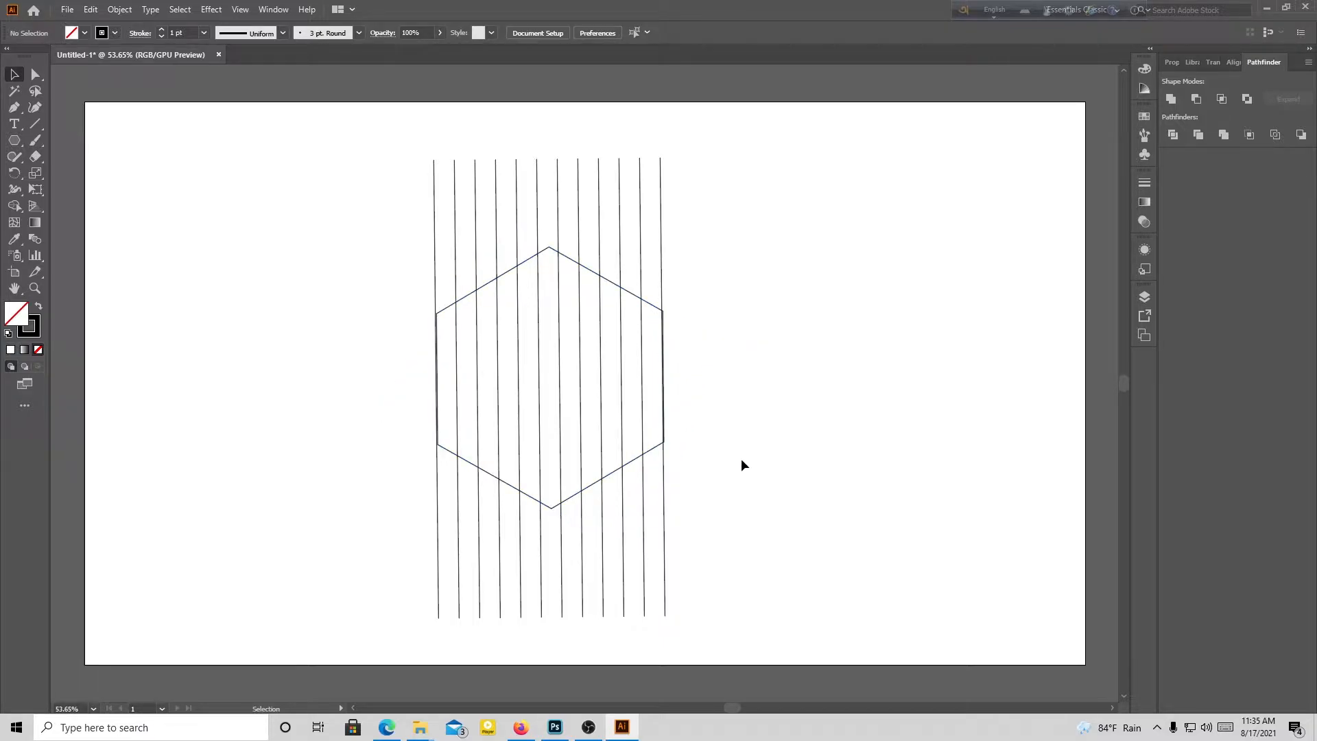
- Fine-tune the hexagon's size to about 439 by 504 px so its left side meets the leftmost line
{"action": "left_click", "coordinate": [627, 464]}
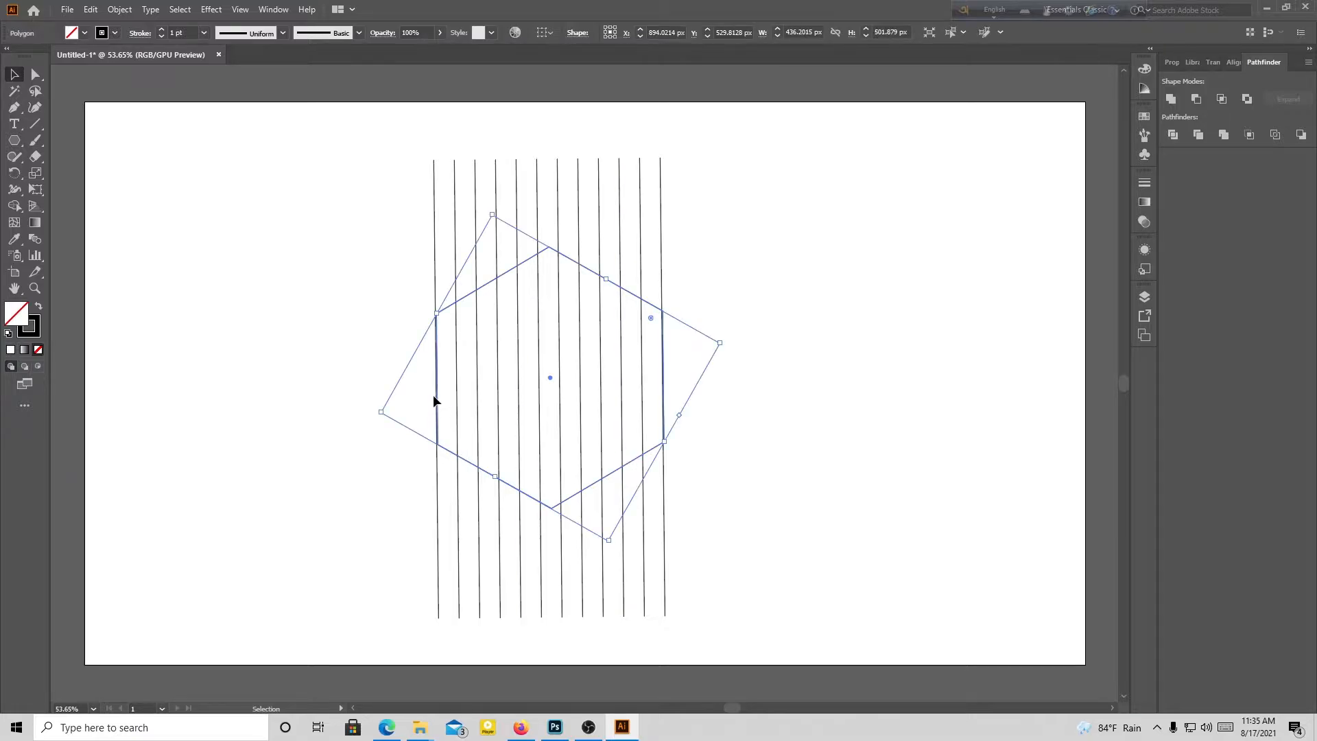
{"action": "left_click", "coordinate": [385, 413]}
{"action": "left_click", "coordinate": [448, 450]}
{"action": "left_click_drag", "start_coordinate": [381, 413], "coordinate": [379, 413]}
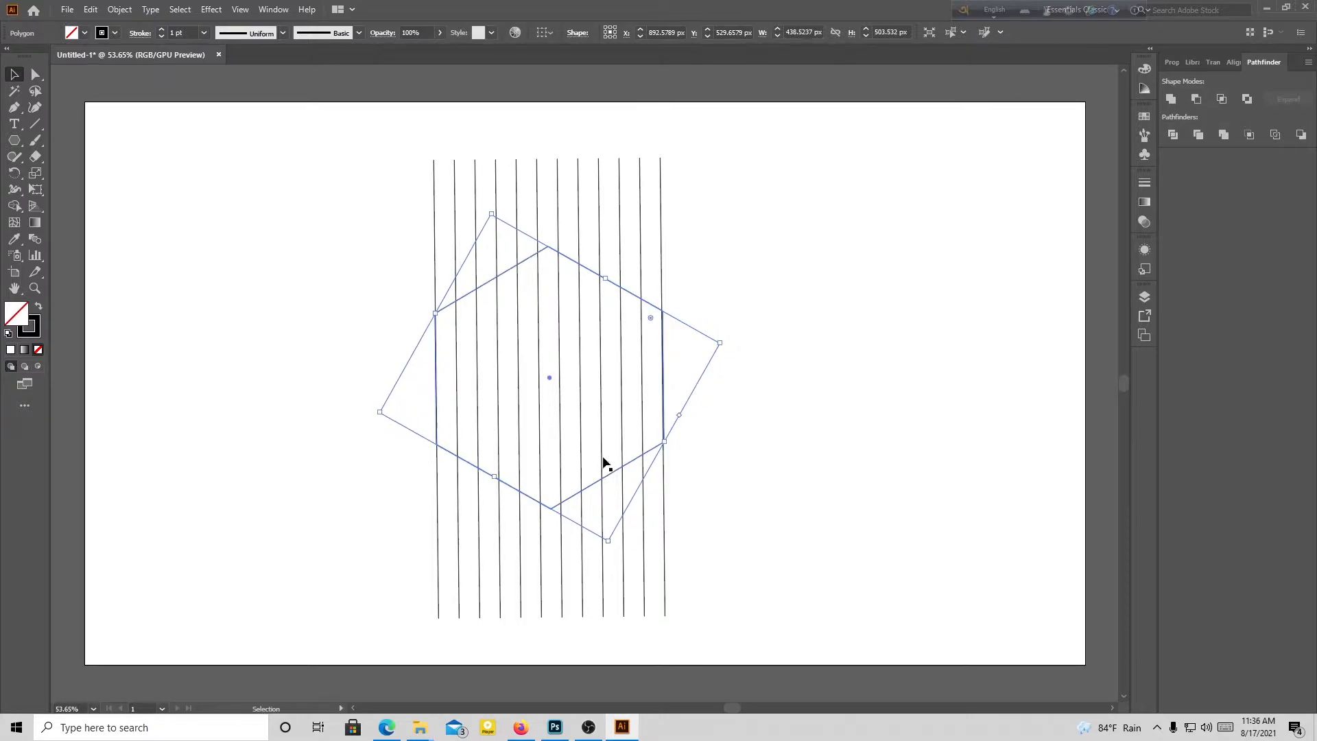
{"action": "left_click", "coordinate": [700, 447]}
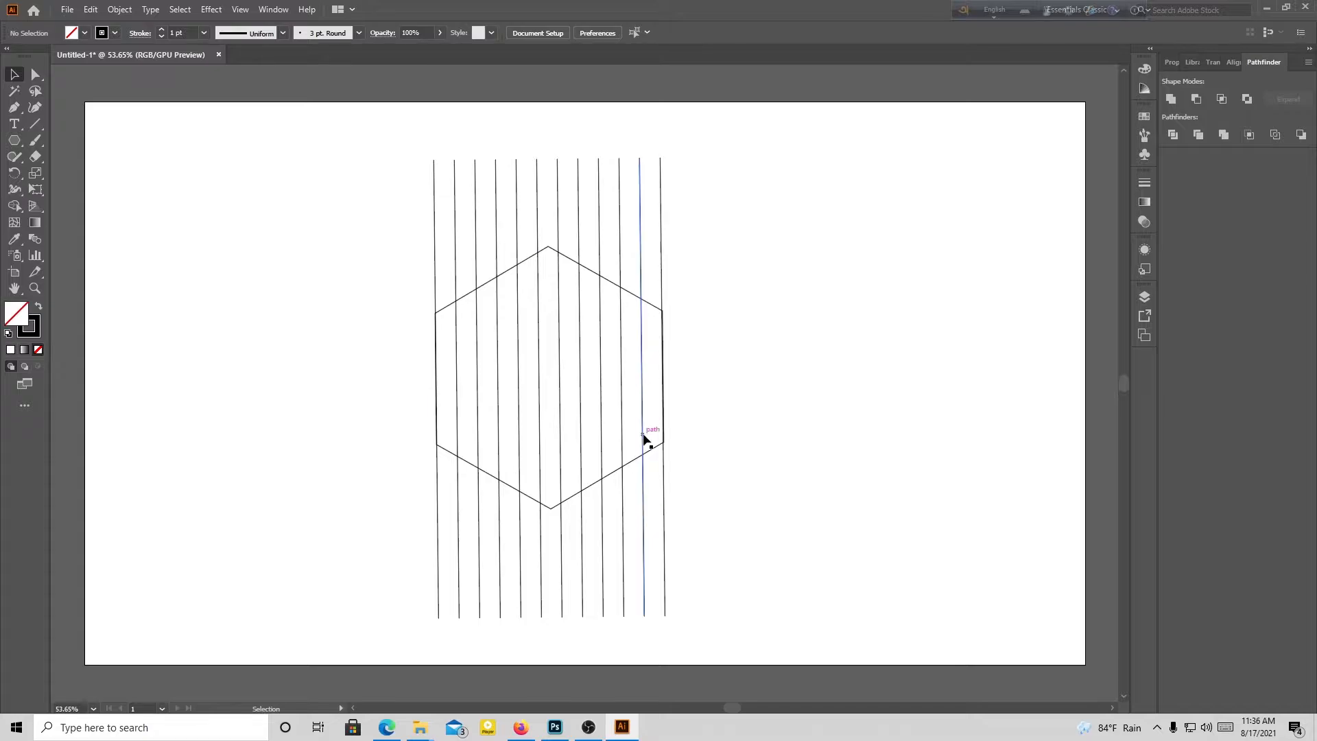
{"action": "left_click", "coordinate": [566, 498]}
{"action": "left_click", "coordinate": [738, 526]}
- Make a reflected copy of all twelve lines using a 30° axis angle
{"action": "left_click_drag", "start_coordinate": [709, 573], "coordinate": [402, 561]}
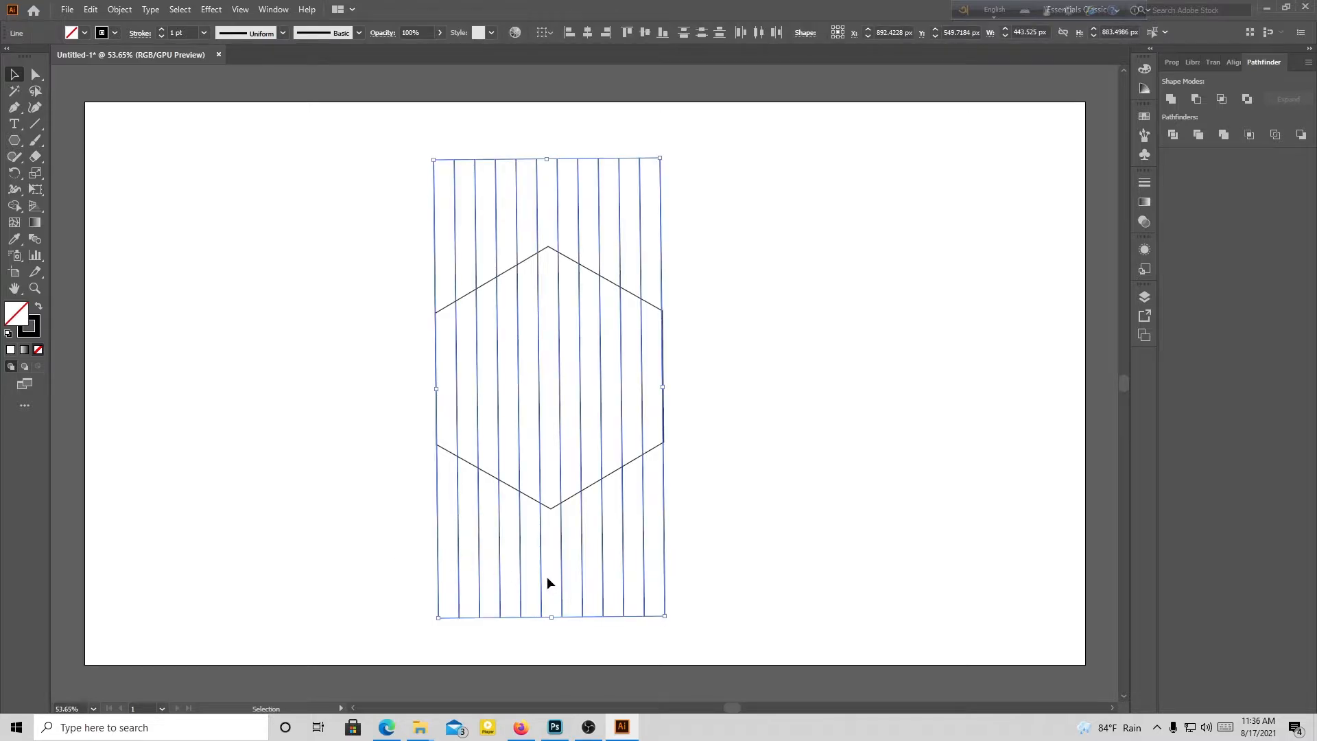
{"action": "right_click", "coordinate": [602, 593]}
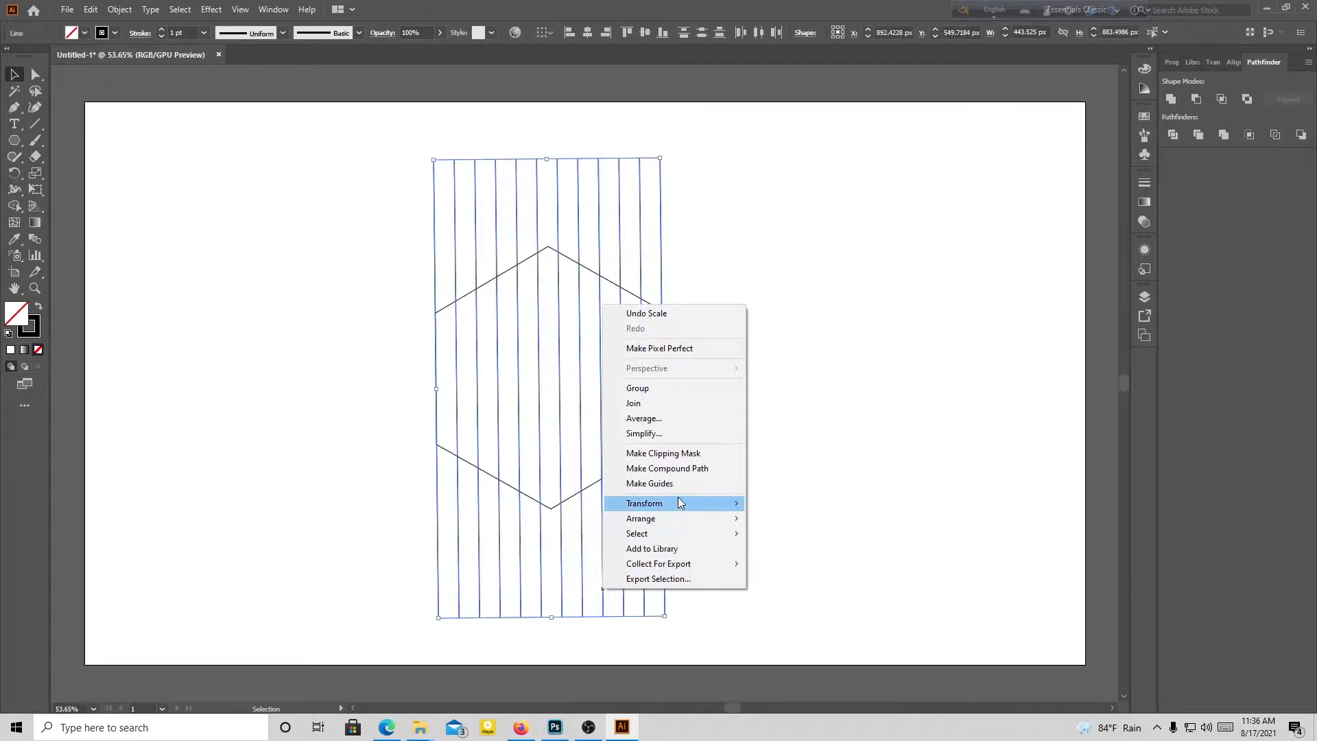
{"action": "mouse_move", "coordinate": [670, 503]}
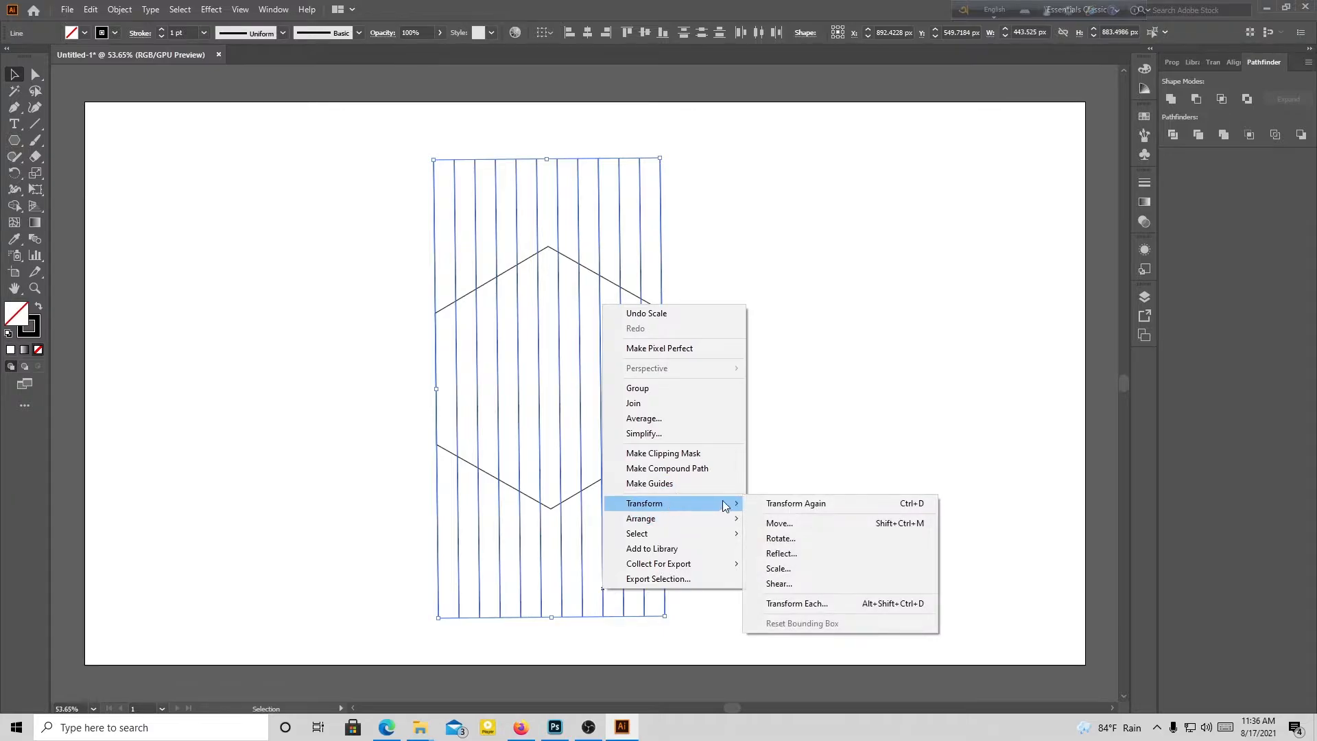
{"action": "left_click", "coordinate": [795, 553]}
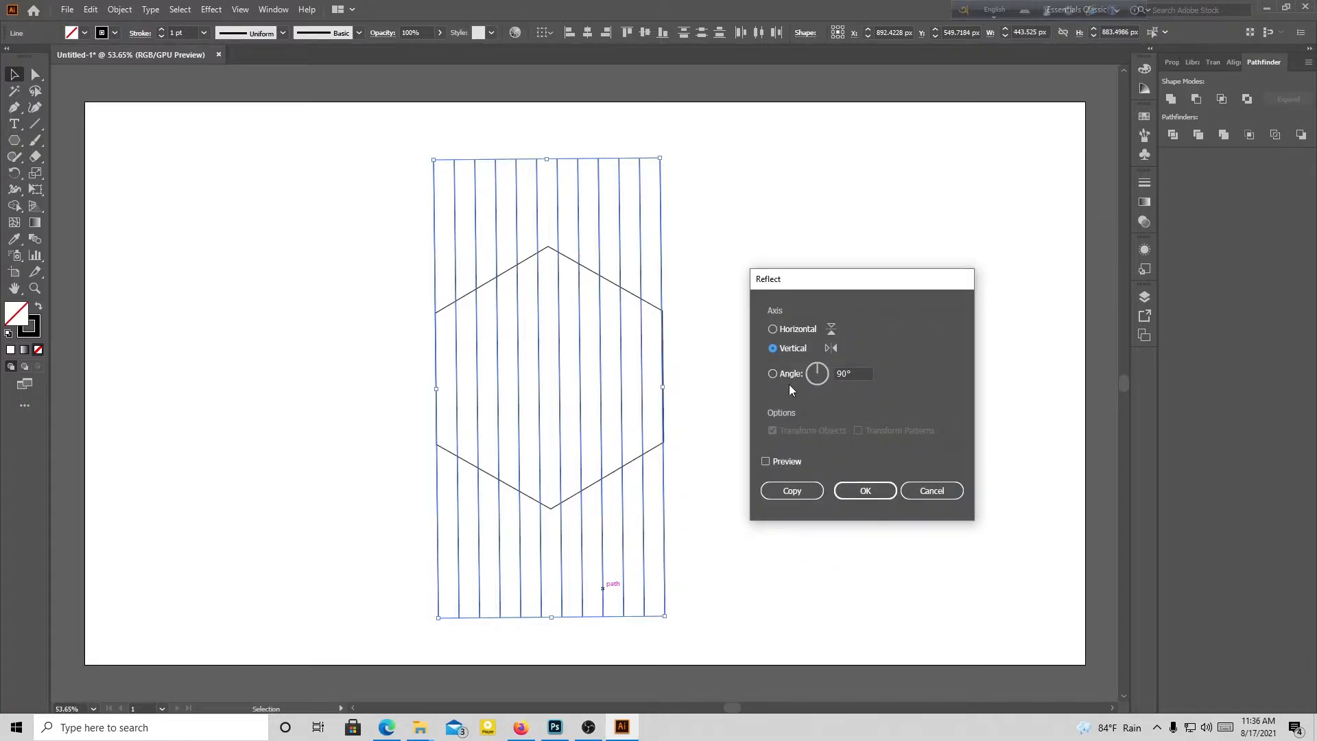
{"action": "double_click", "coordinate": [847, 375]}
{"action": "key", "text": "BackSpace"}
{"action": "type", "text": "3"}
{"action": "left_click", "coordinate": [766, 462]}
{"action": "left_click", "coordinate": [792, 491]}
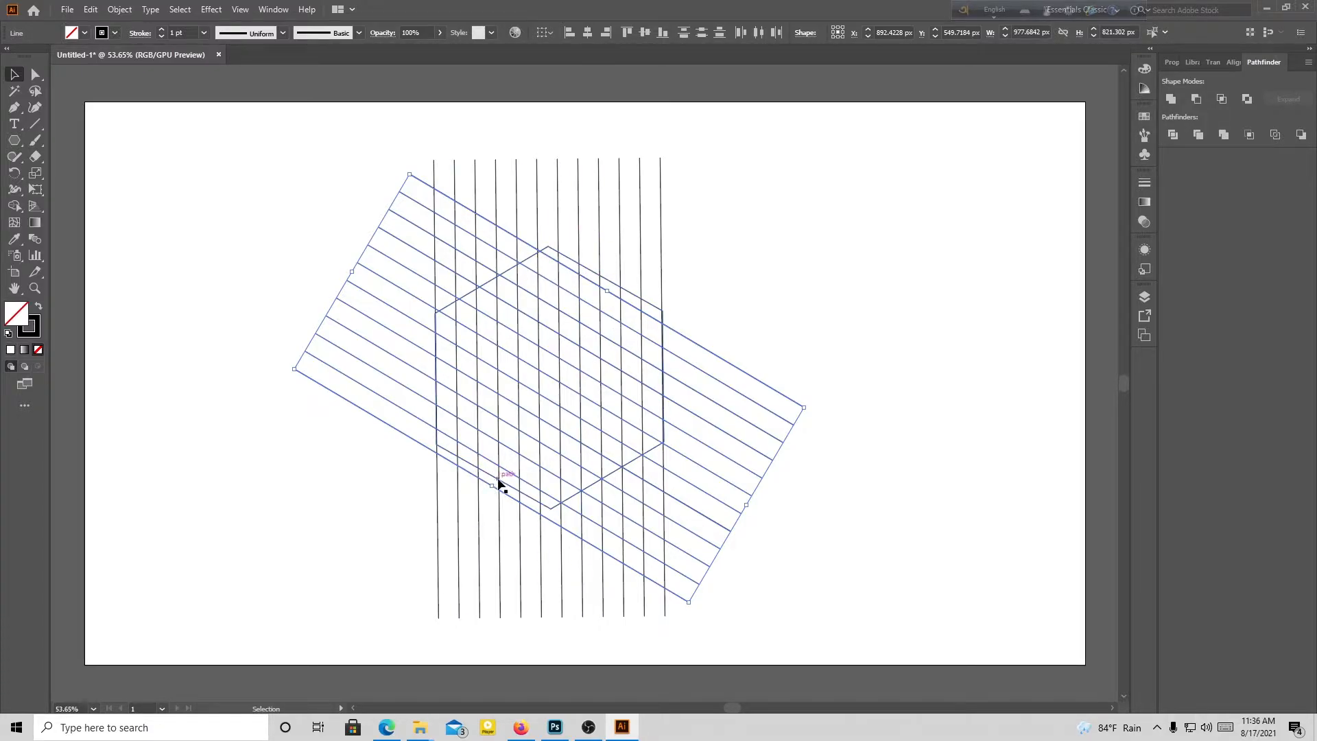
- Resize the reflected line set so its outermost lines meet the hexagon's lower-left and upper-right edges
{"action": "left_click_drag", "start_coordinate": [494, 481], "coordinate": [499, 479]}
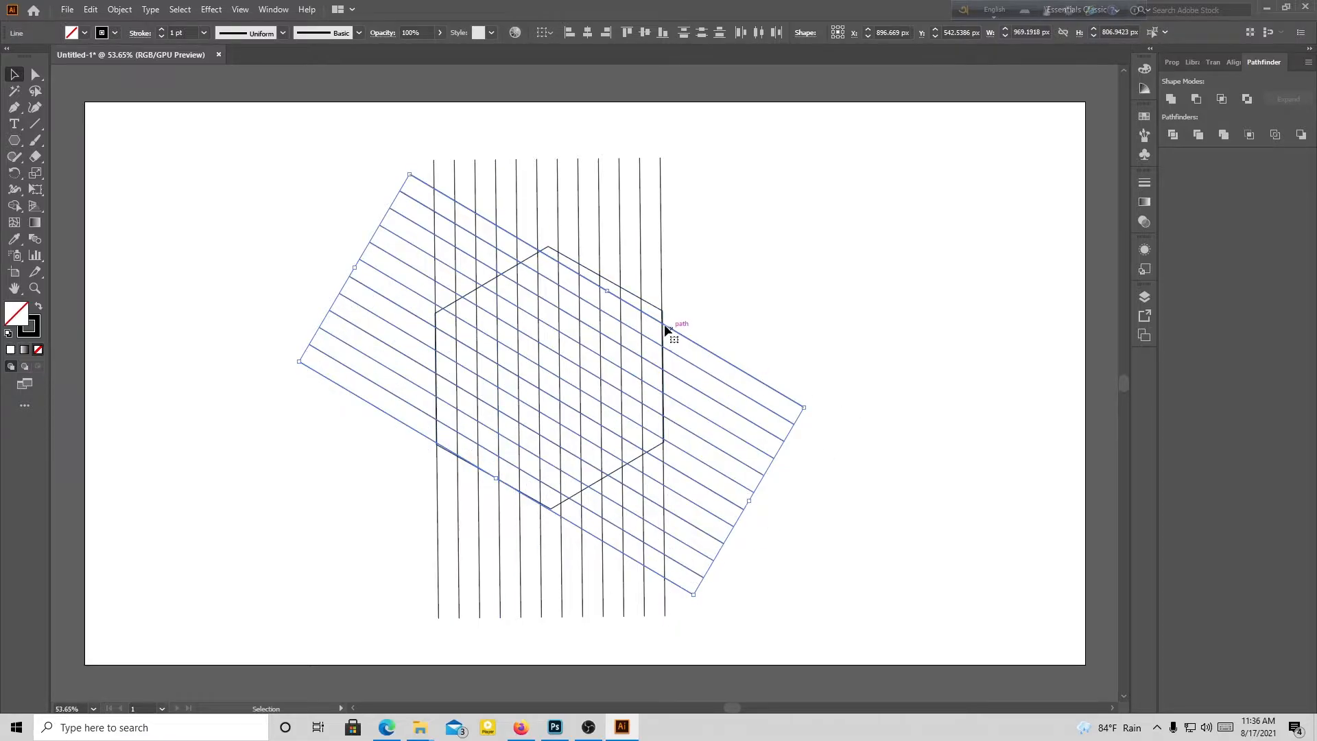
{"action": "left_click_drag", "start_coordinate": [608, 290], "coordinate": [612, 282]}
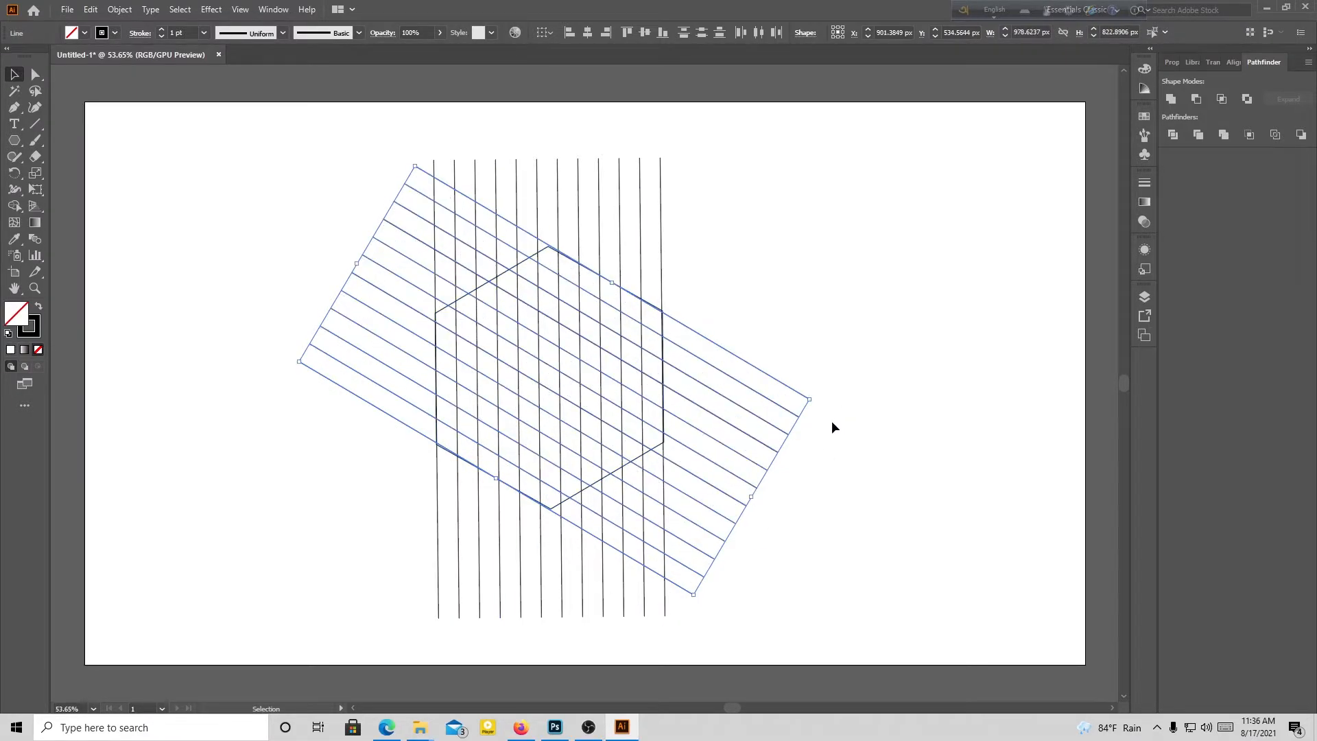
- Rotate the reflected line set slightly so its outer lines run parallel to the hexagon's slanted edges
{"action": "left_click_drag", "start_coordinate": [817, 396], "coordinate": [818, 393]}
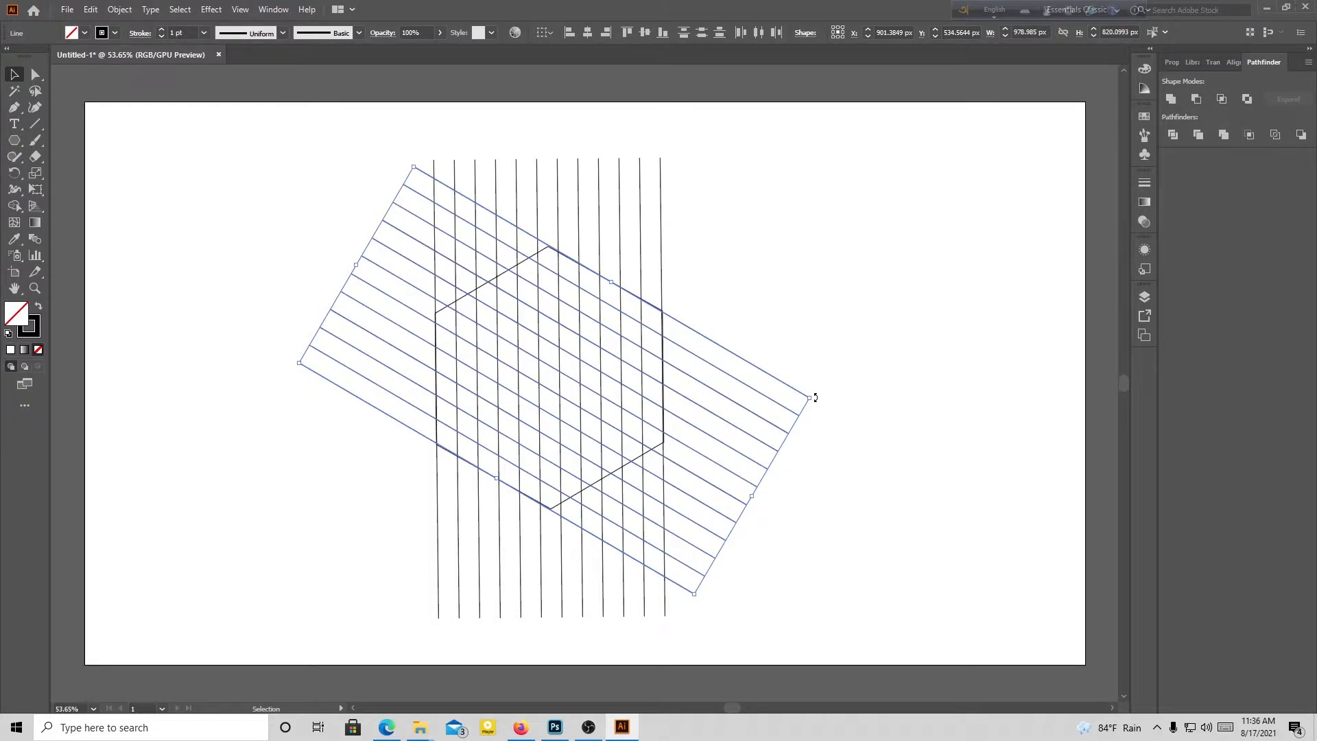
{"action": "left_click_drag", "start_coordinate": [816, 397], "coordinate": [816, 395]}
{"action": "left_click", "coordinate": [881, 402]}
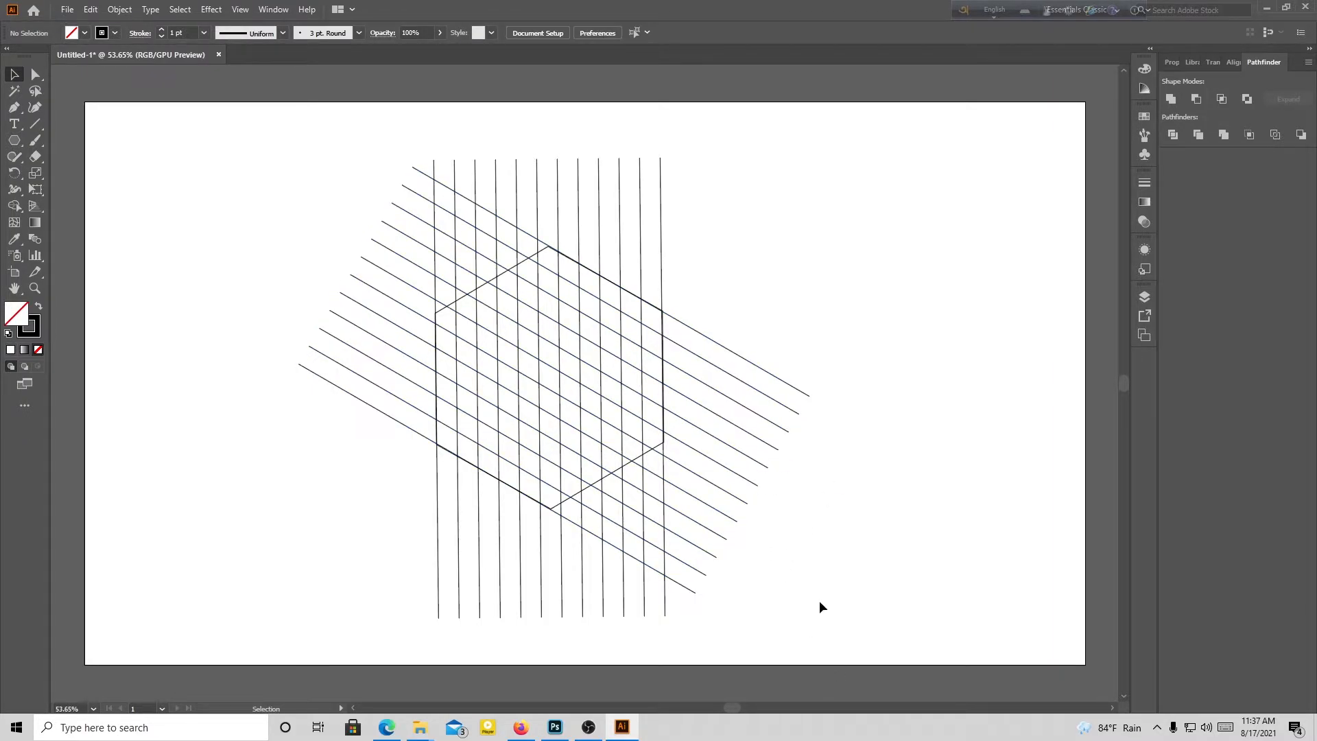
- Make a reflected copy of all twelve slanted lines across the horizontal axis
{"action": "left_click_drag", "start_coordinate": [929, 591], "coordinate": [727, 347]}
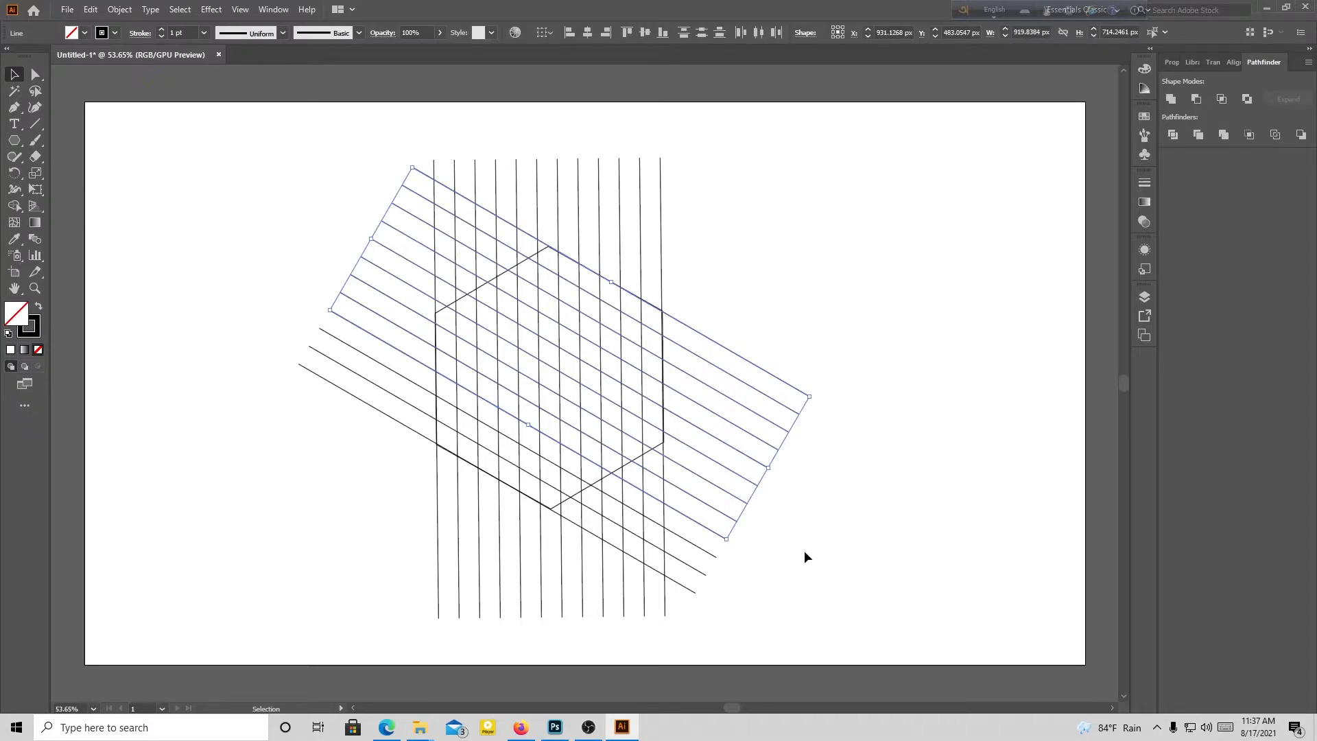
{"action": "left_click_drag", "start_coordinate": [890, 627], "coordinate": [690, 277]}
{"action": "right_click", "coordinate": [702, 480]}
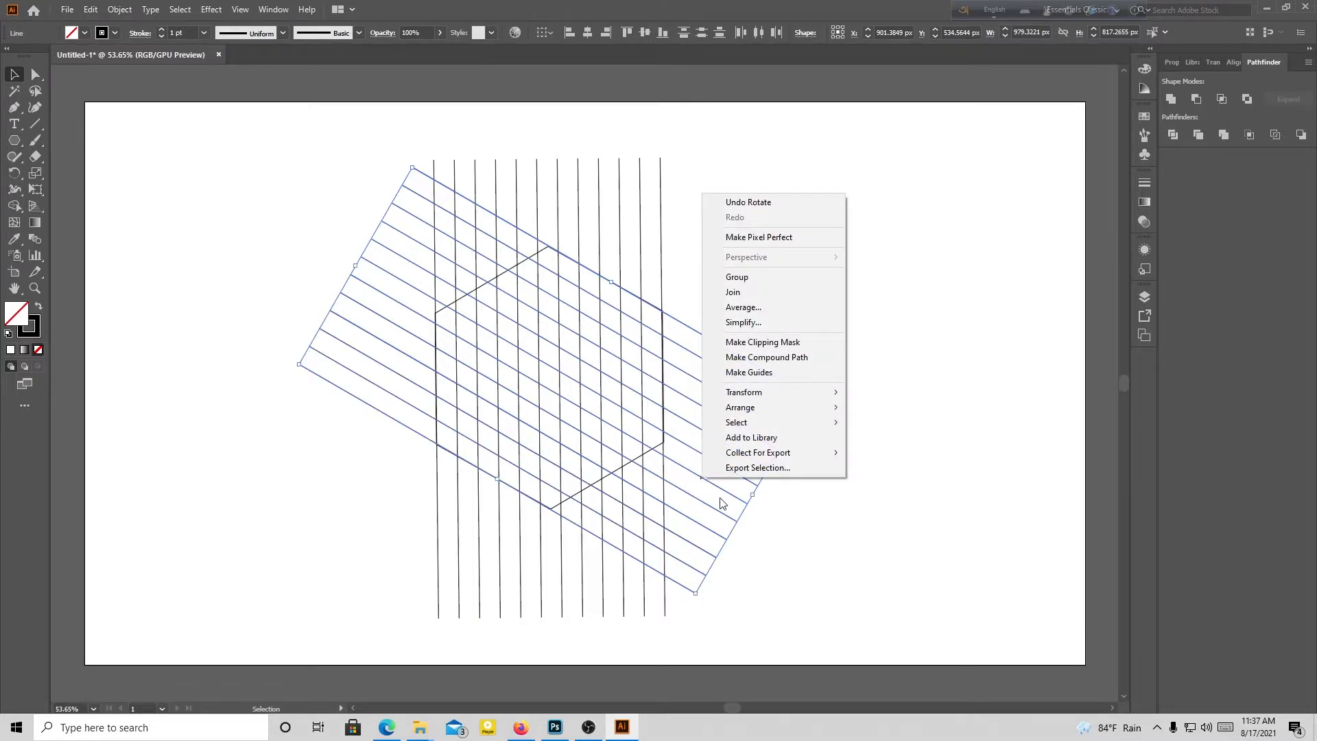
{"action": "mouse_move", "coordinate": [756, 393]}
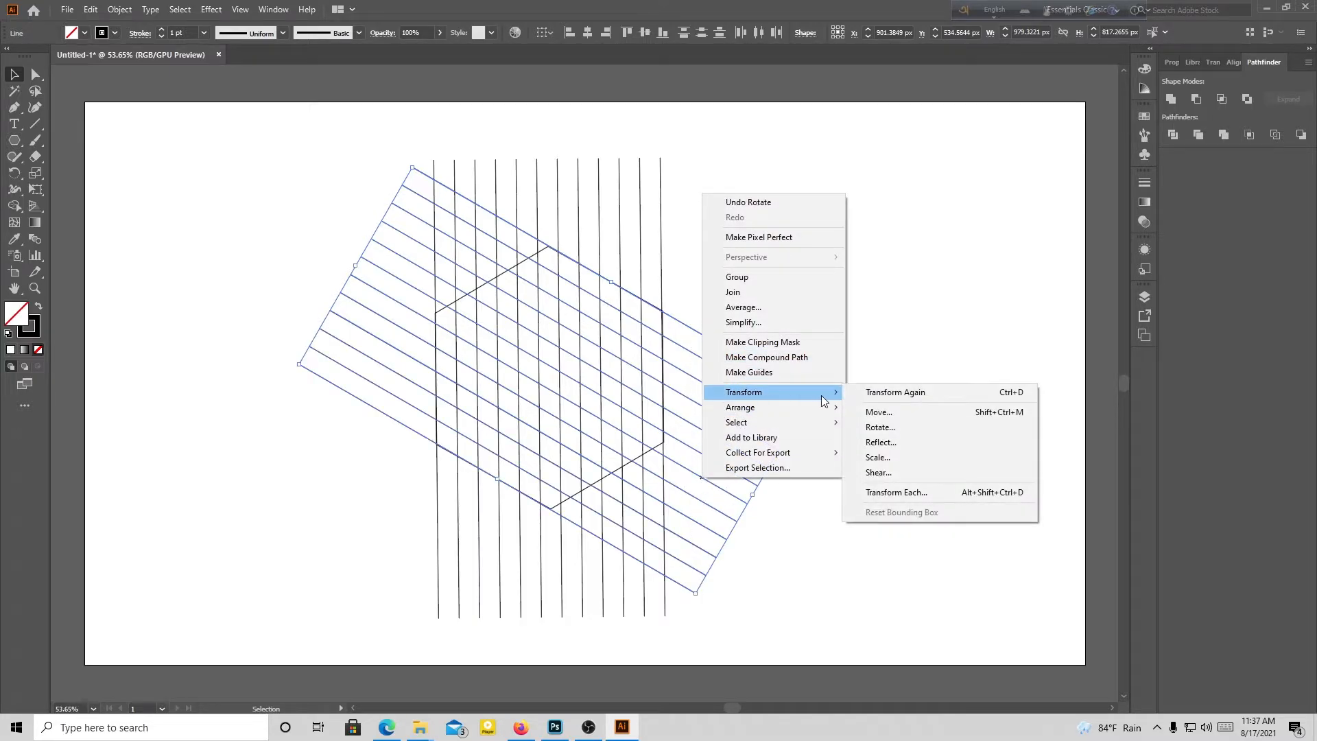
{"action": "left_click", "coordinate": [907, 446]}
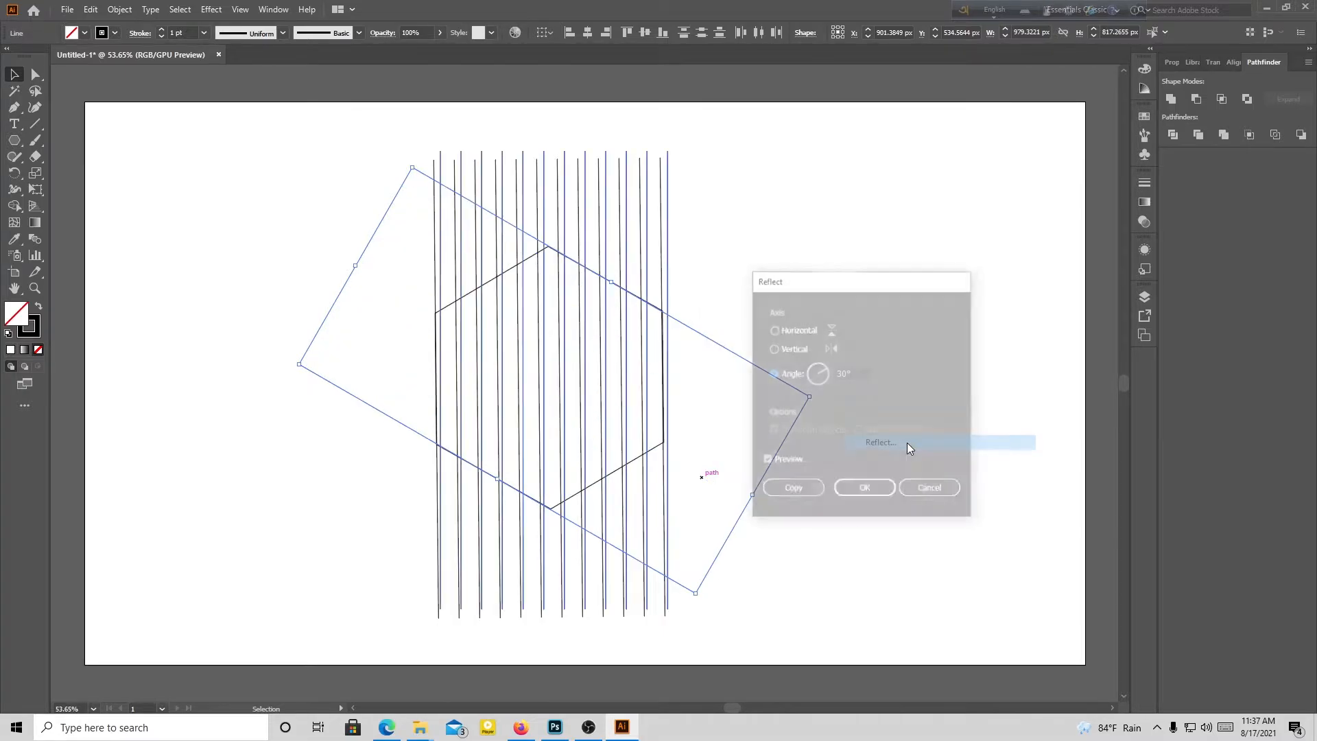
{"action": "left_click", "coordinate": [774, 330]}
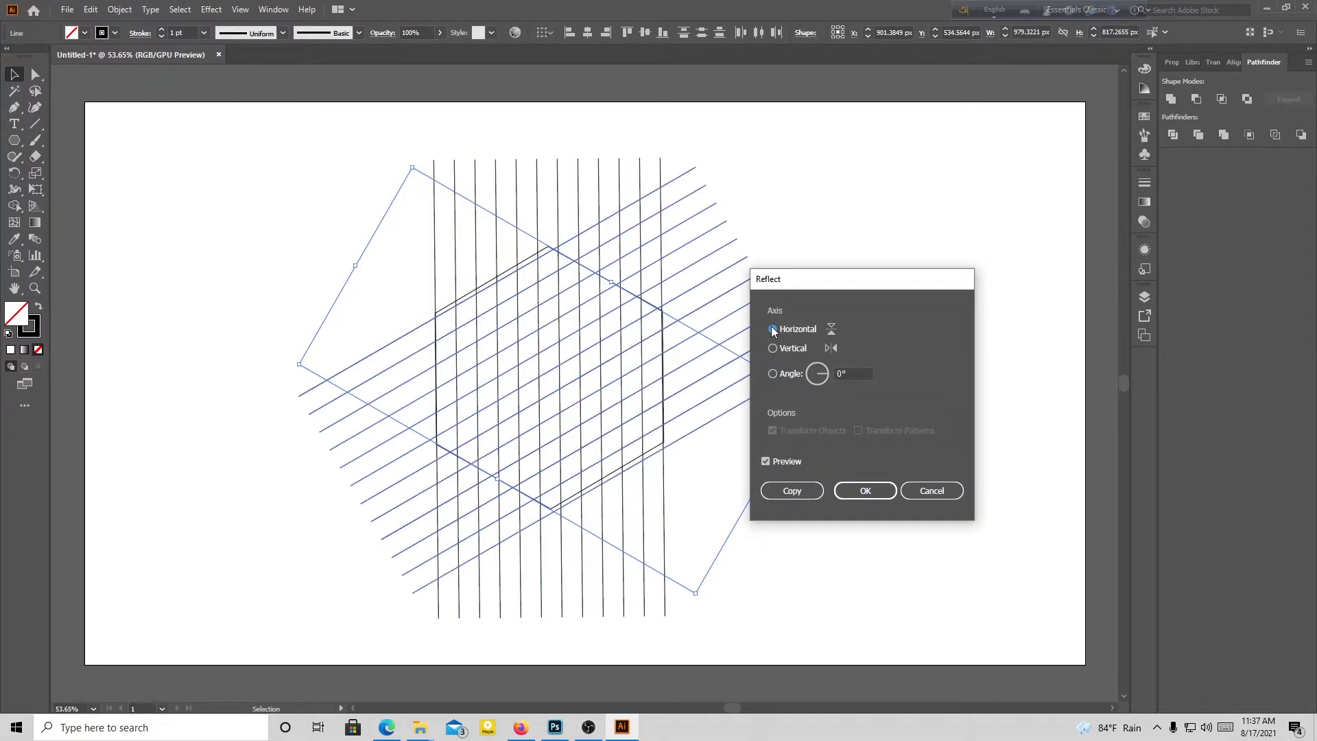
{"action": "left_click", "coordinate": [799, 491]}
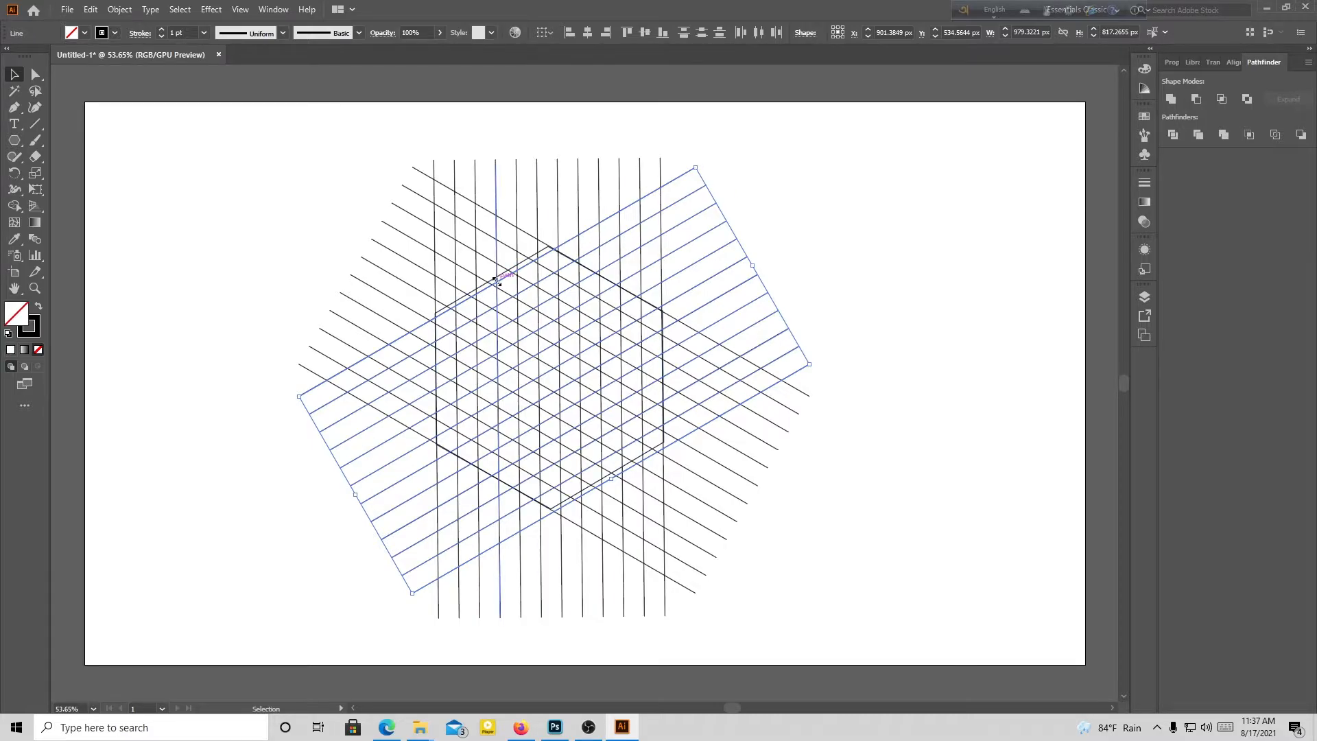
- Adjust the new line set so its outermost lines meet the hexagon's upper-left and lower-right edges
{"action": "left_click_drag", "start_coordinate": [496, 281], "coordinate": [492, 278]}
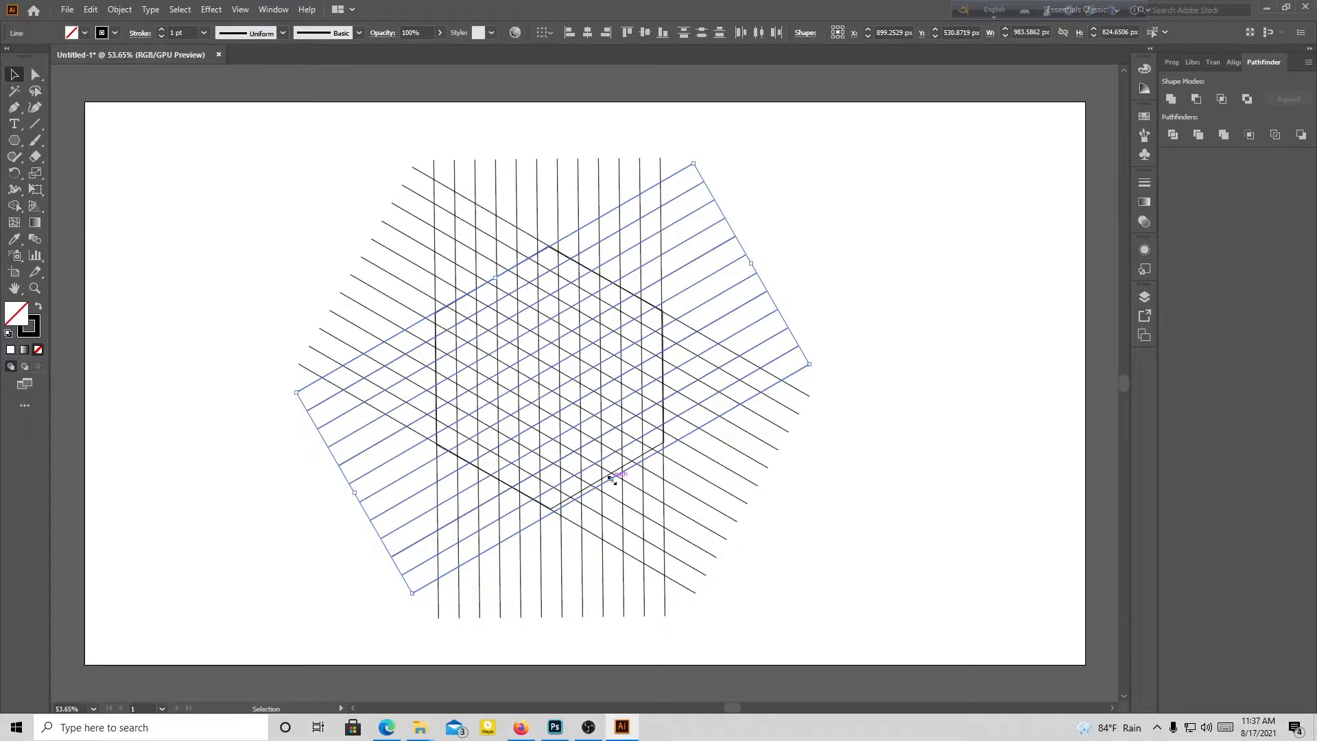
{"action": "left_click_drag", "start_coordinate": [610, 477], "coordinate": [608, 474]}
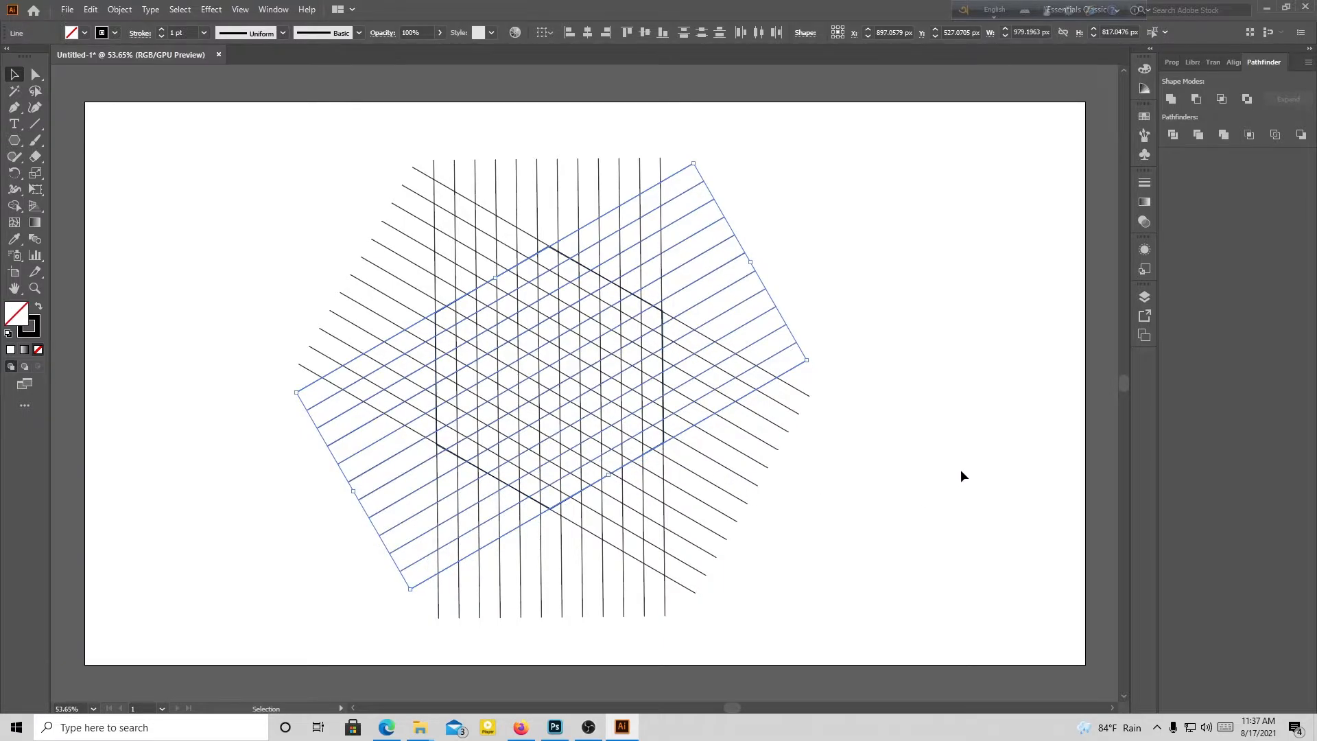
- Fill the guide hexagon with a dusty red and remove it from the line grid
{"action": "left_click", "coordinate": [437, 421]}
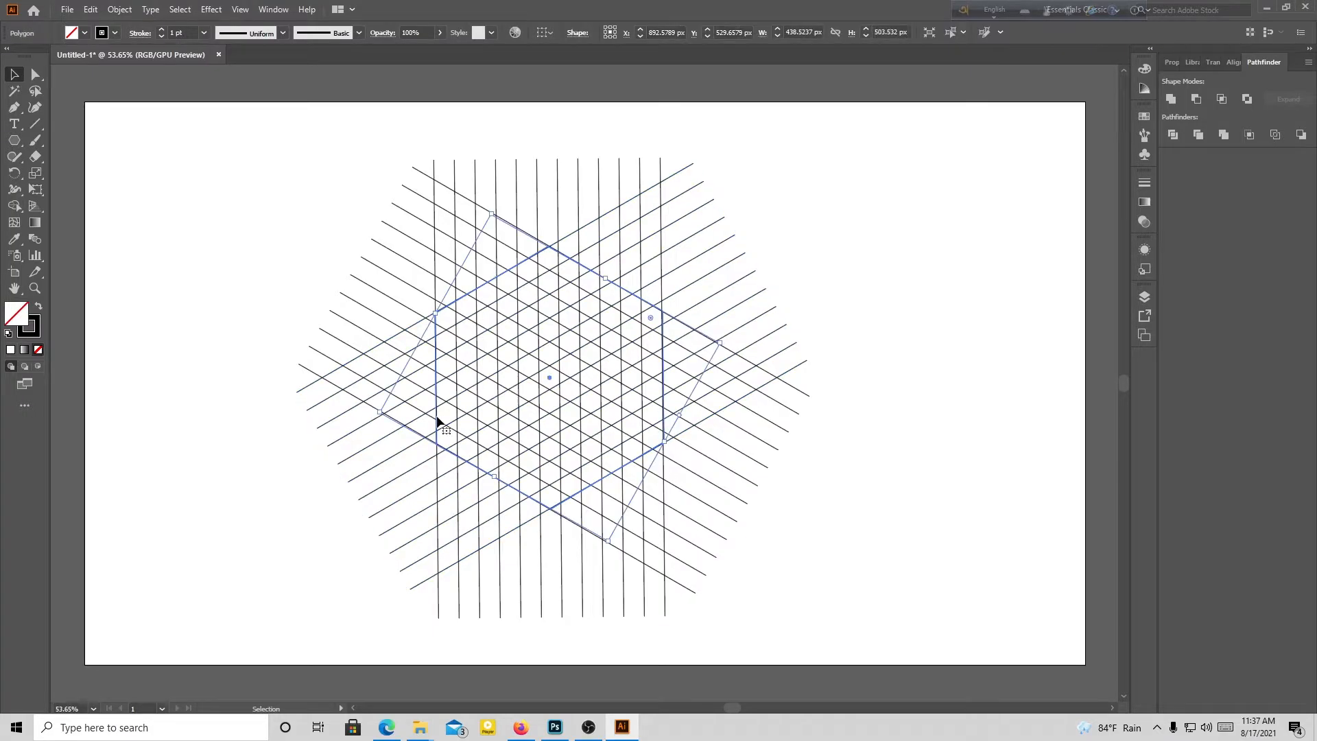
{"action": "double_click", "coordinate": [28, 327]}
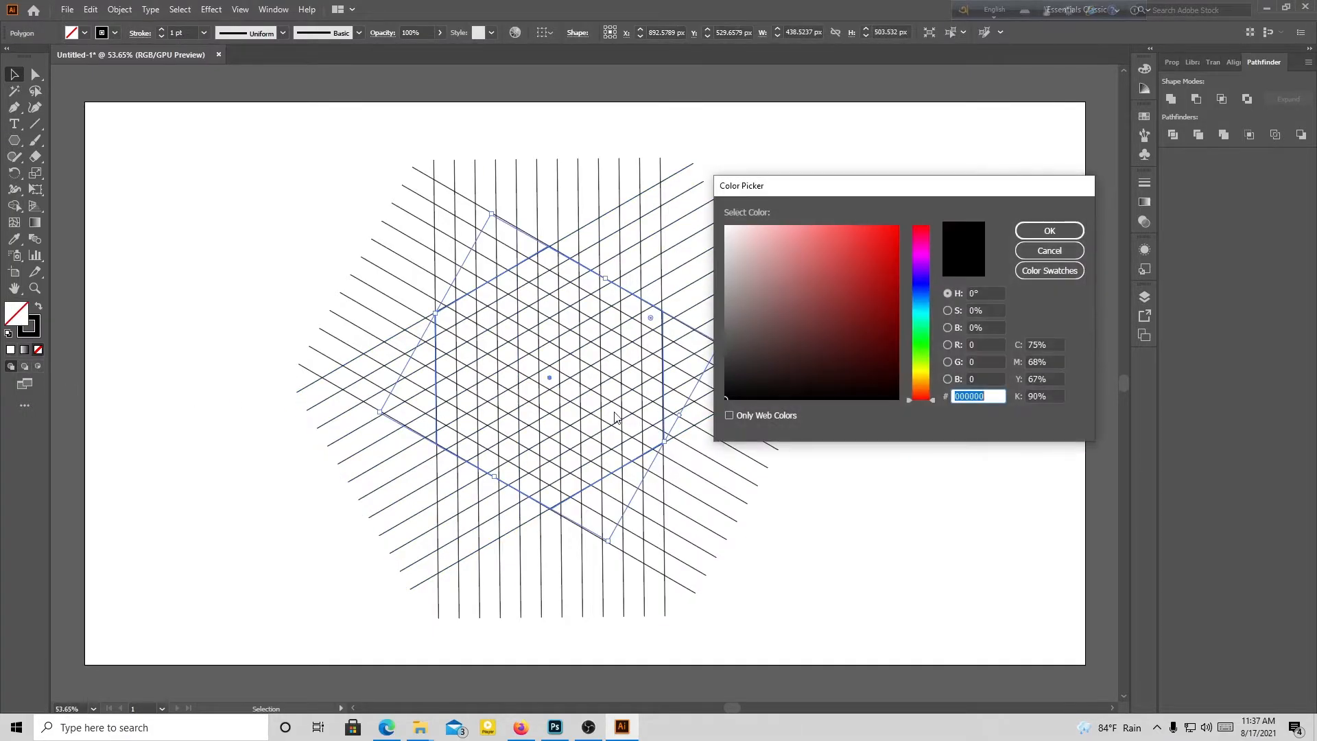
{"action": "left_click", "coordinate": [792, 266]}
{"action": "left_click", "coordinate": [1021, 236]}
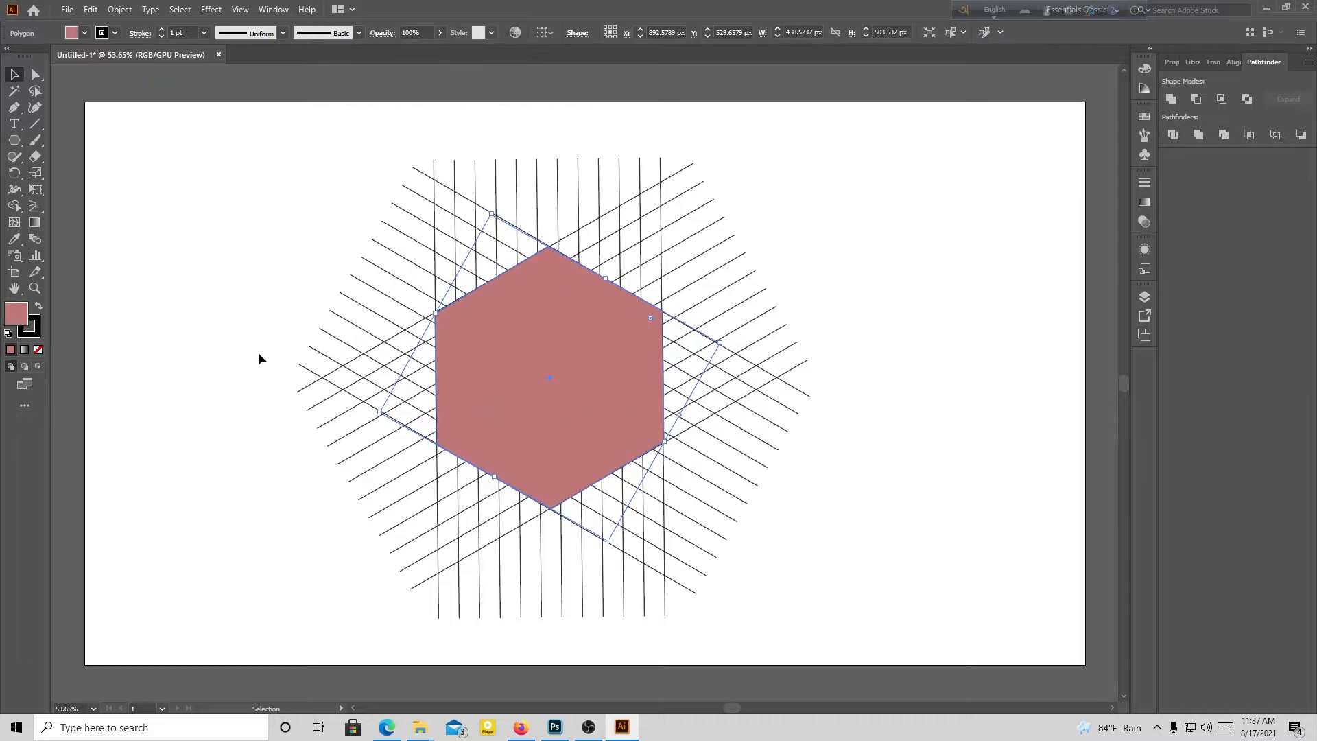
{"action": "left_click_drag", "start_coordinate": [570, 376], "coordinate": [208, 200]}
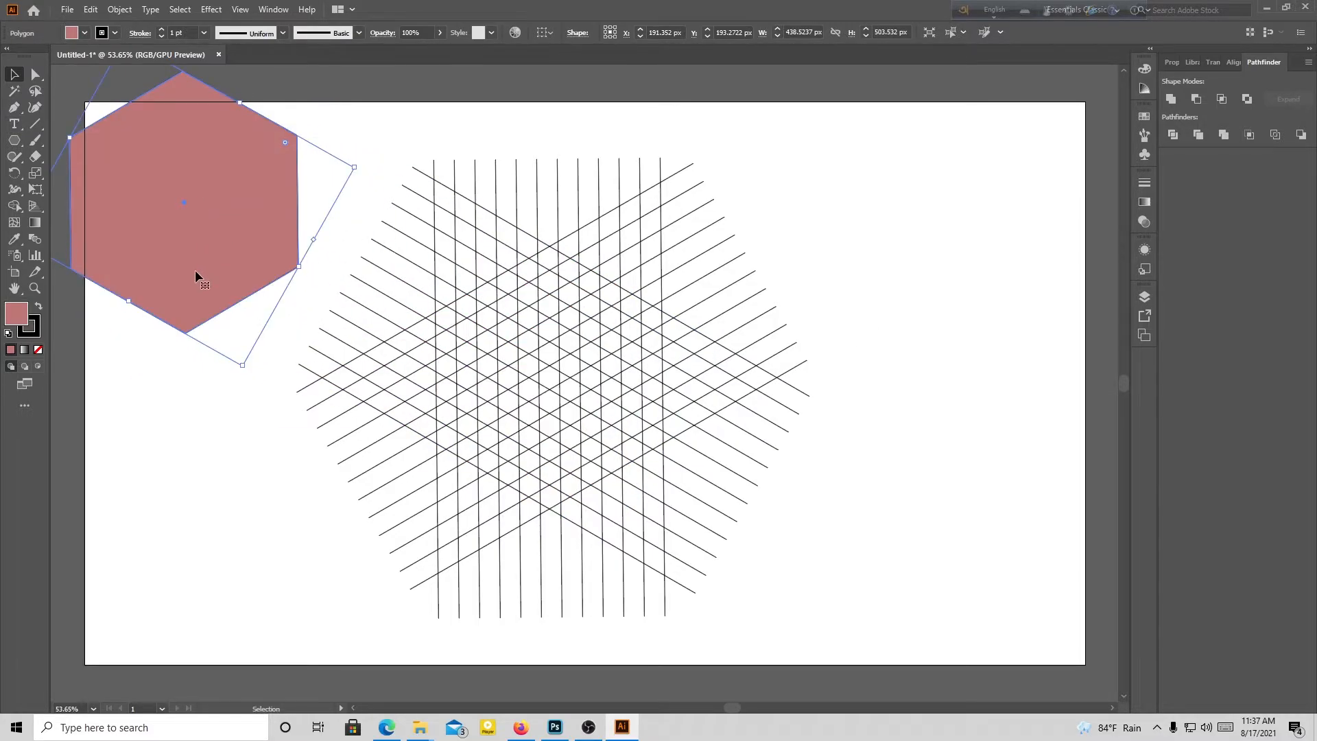
{"action": "key", "text": "Delete"}
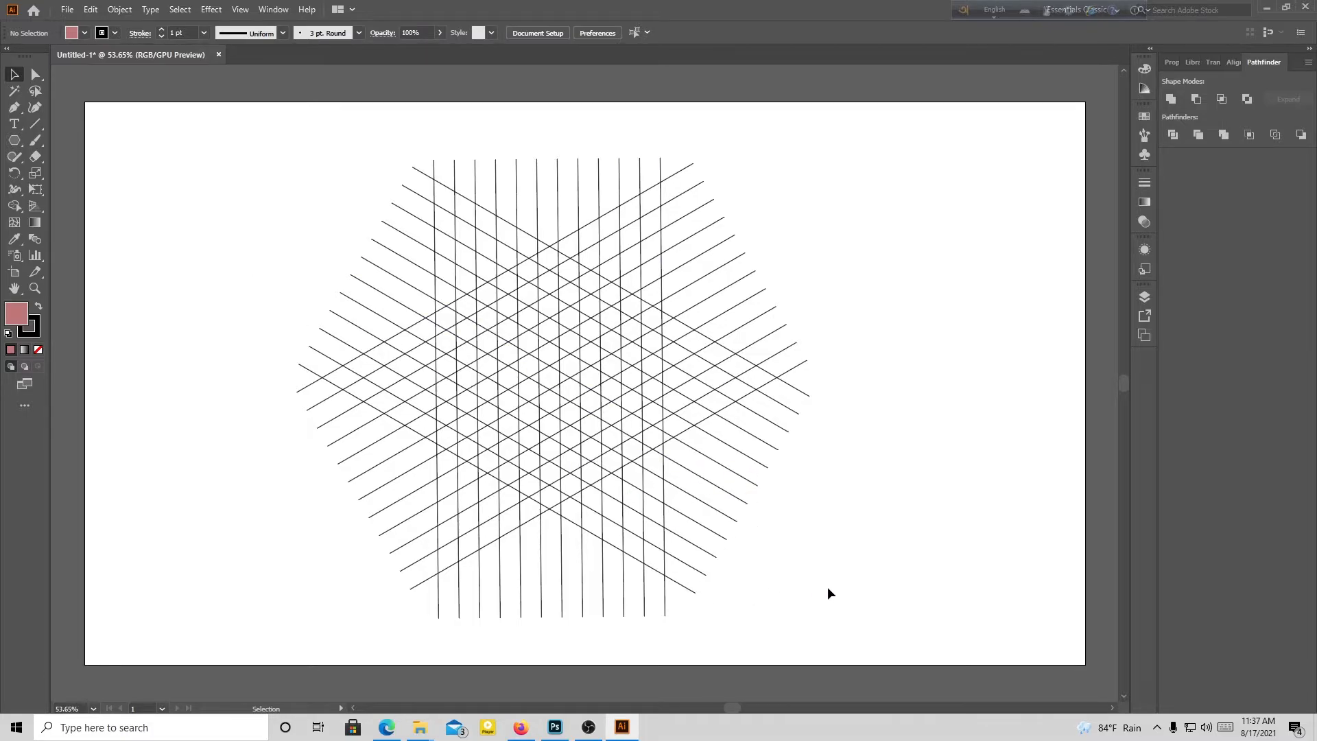
- With all lines selected, use the Shape Builder to merge the cells along the hexagon's upper-left, left and lower-left edges into one band
{"action": "left_click_drag", "start_coordinate": [940, 613], "coordinate": [267, 126]}
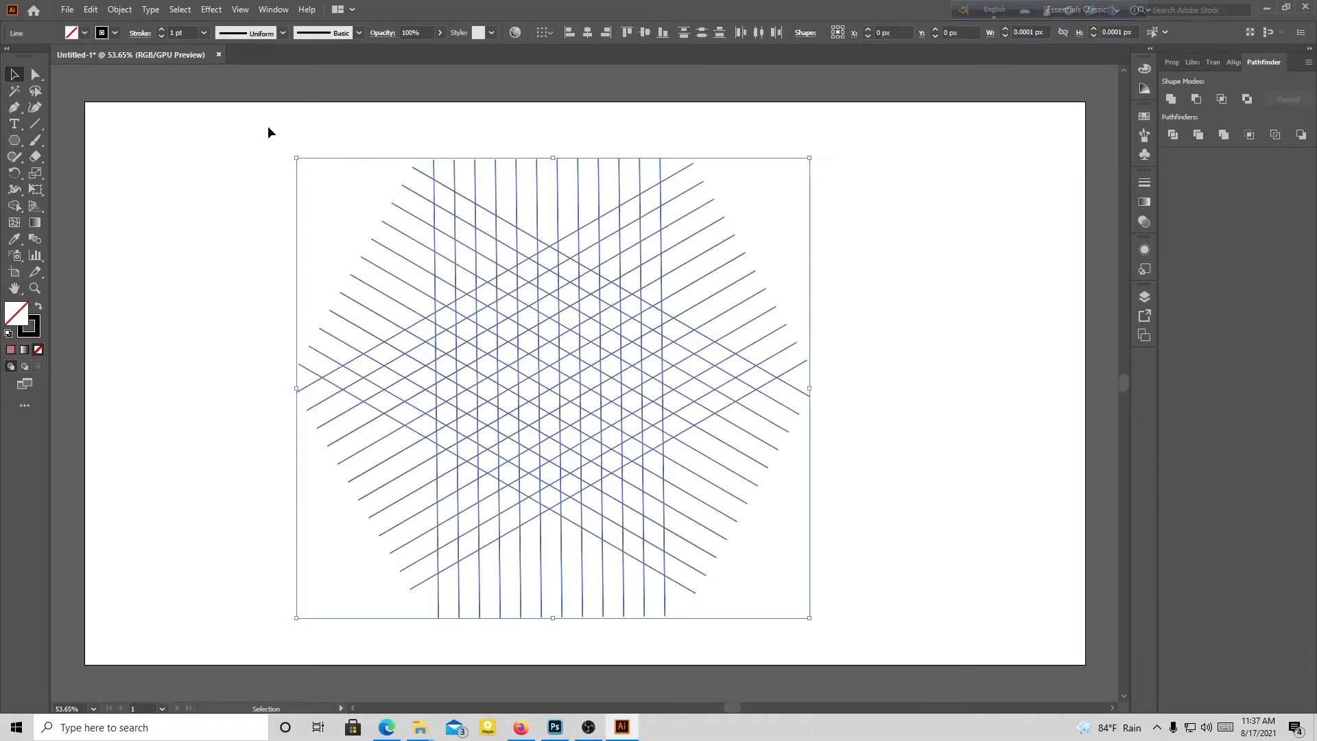
{"action": "left_click", "coordinate": [13, 207]}
{"action": "left_click", "coordinate": [14, 208]}
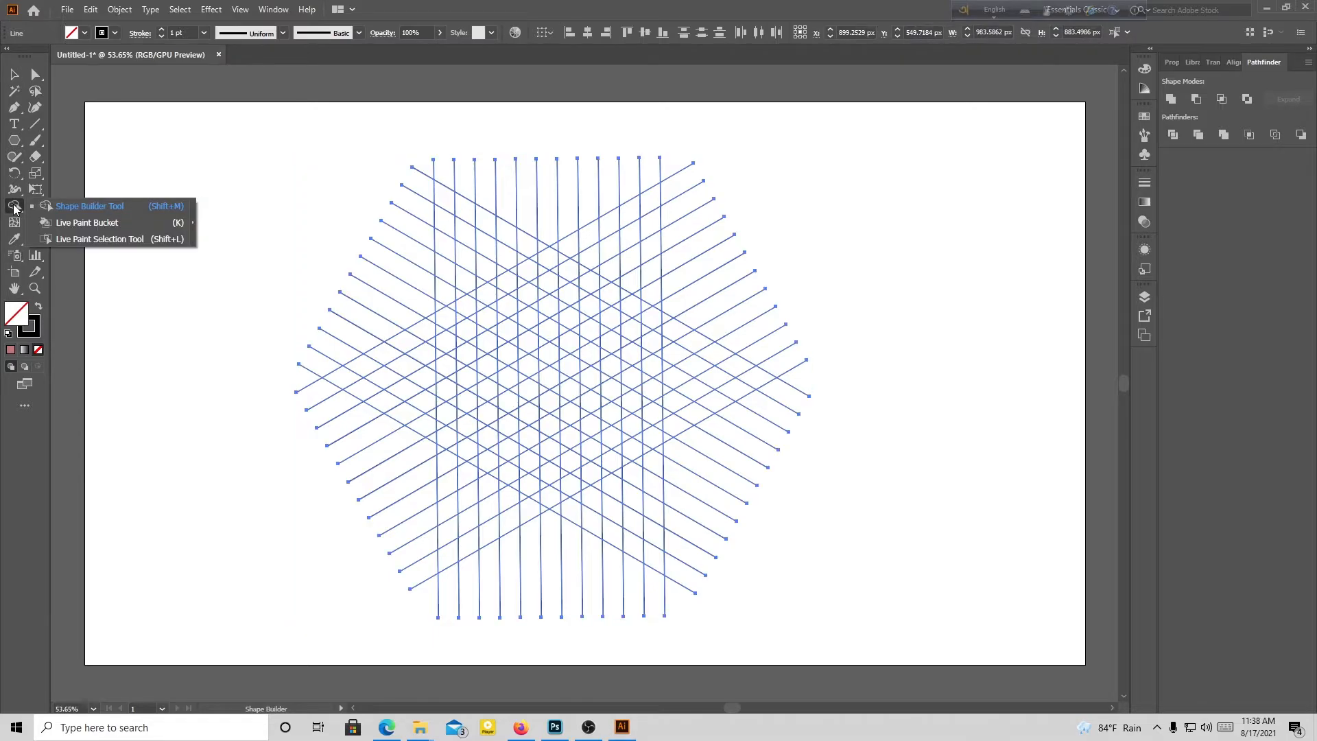
{"action": "left_click", "coordinate": [78, 208]}
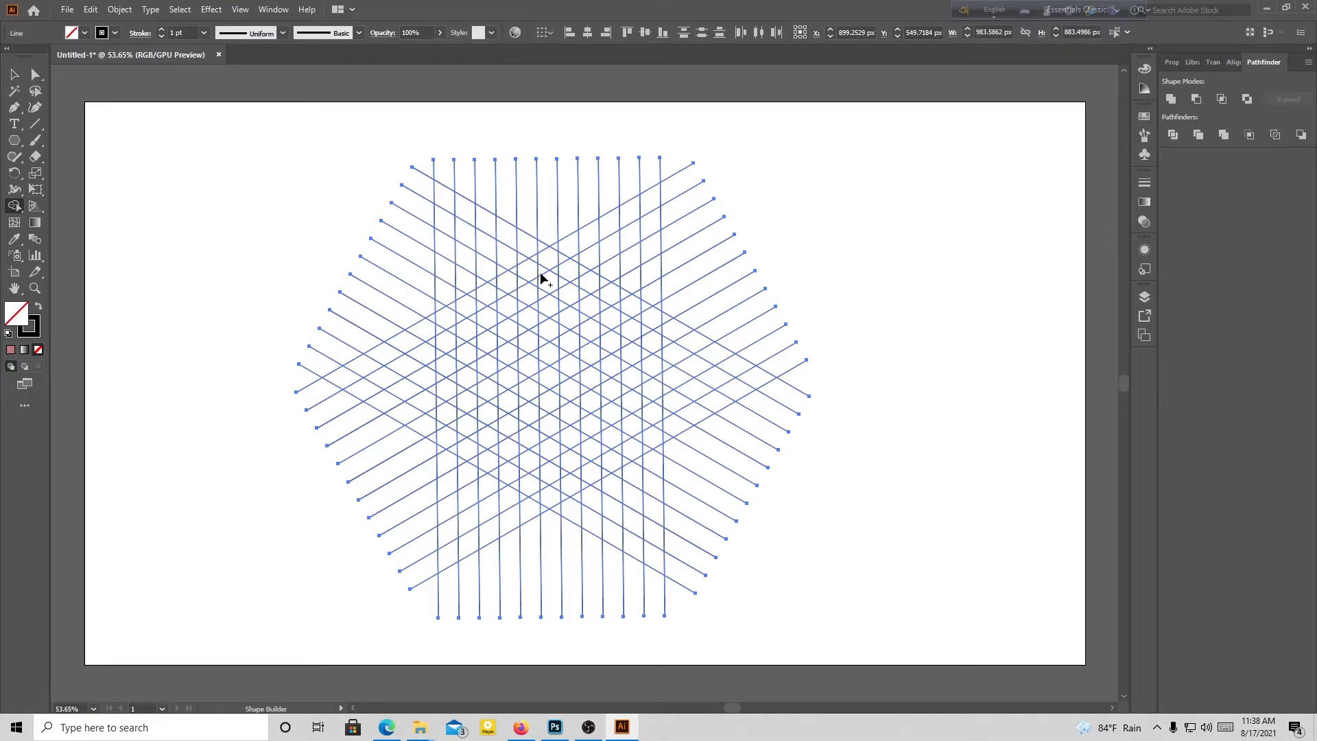
{"action": "left_click_drag", "start_coordinate": [542, 272], "coordinate": [442, 324]}
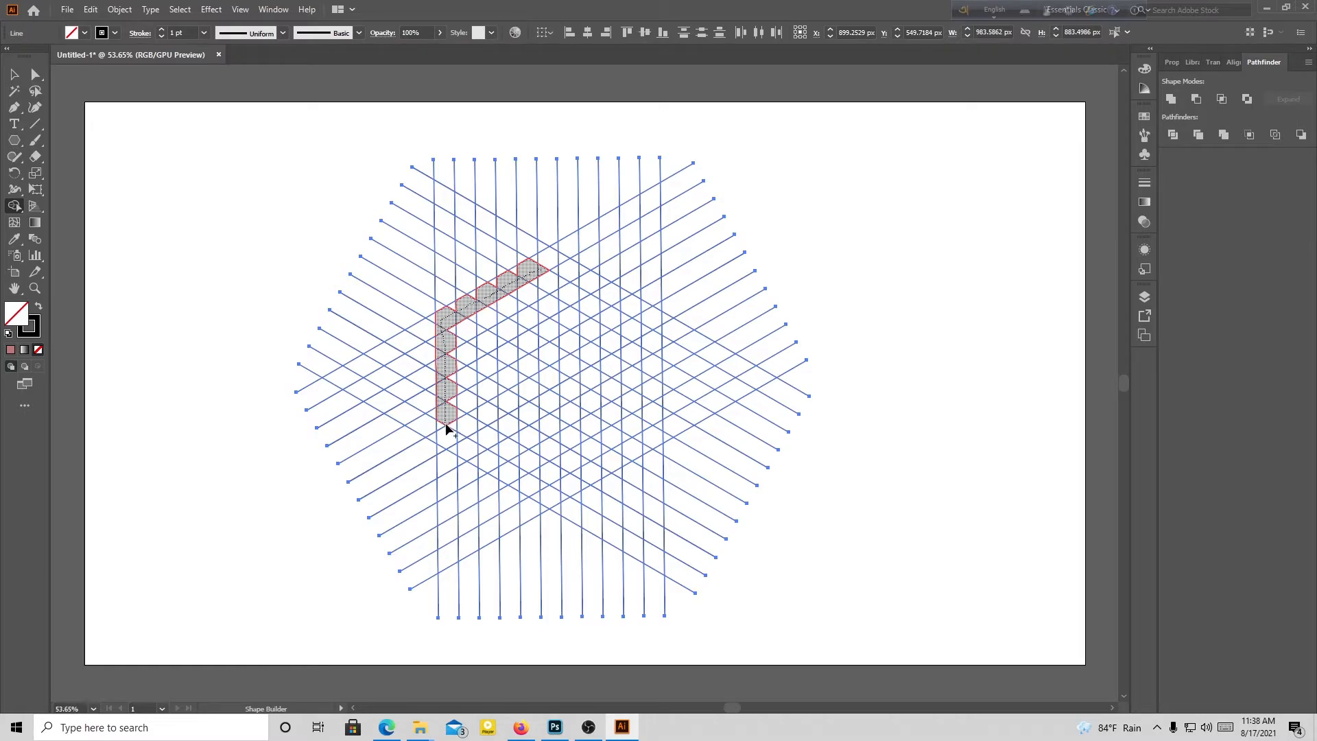
{"action": "mouse_move", "coordinate": [446, 424]}
{"action": "left_mouse_down"}
{"action": "mouse_move", "coordinate": [452, 443]}
{"action": "mouse_move", "coordinate": [551, 498]}
{"action": "mouse_move", "coordinate": [470, 459]}
{"action": "mouse_move", "coordinate": [447, 441]}
{"action": "mouse_move", "coordinate": [556, 502]}
{"action": "left_mouse_up"}
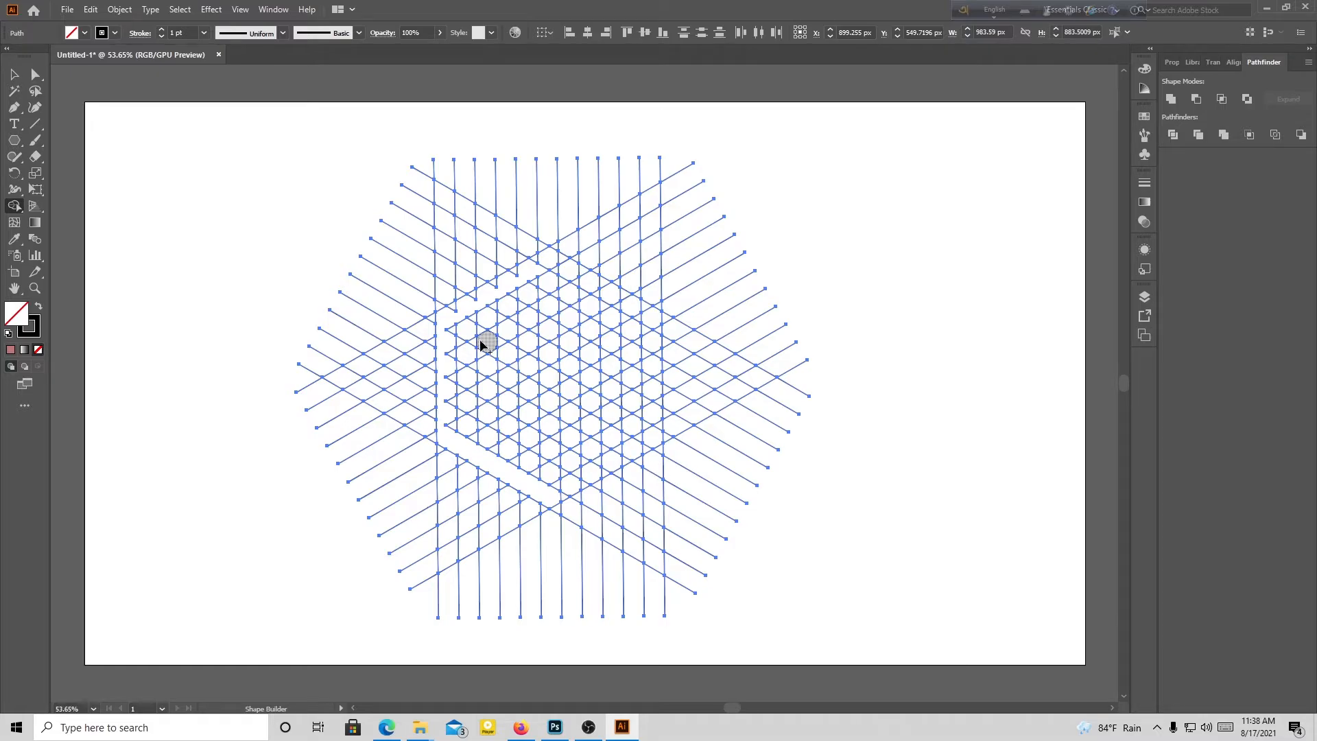
- Merge cells into a vertical bar below the upper-left band and an angular stroke that folds up into a band along the upper-right edge
{"action": "mouse_move", "coordinate": [469, 315]}
{"action": "left_mouse_down"}
{"action": "mouse_move", "coordinate": [467, 367]}
{"action": "mouse_move", "coordinate": [489, 300]}
{"action": "mouse_move", "coordinate": [486, 349]}
{"action": "left_mouse_up"}
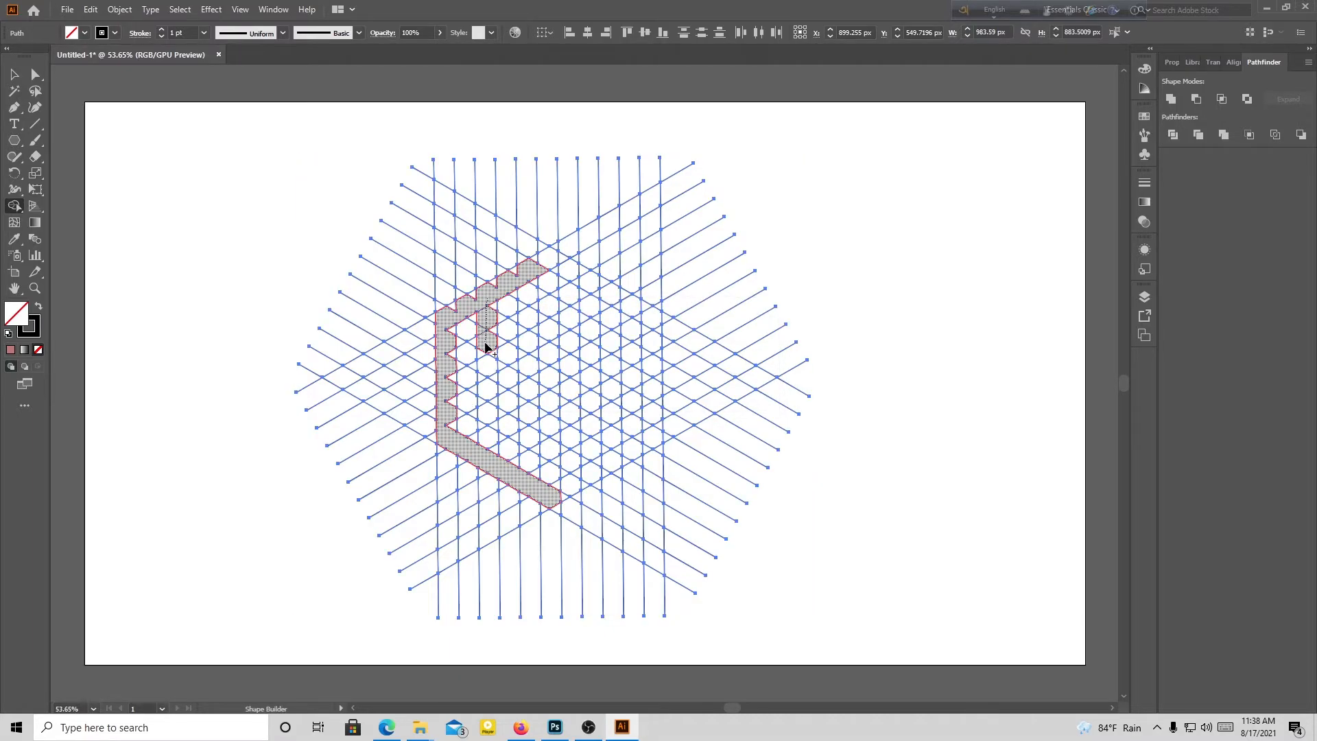
{"action": "mouse_move", "coordinate": [486, 349]}
{"action": "left_mouse_down"}
{"action": "mouse_move", "coordinate": [486, 370]}
{"action": "mouse_move", "coordinate": [490, 339]}
{"action": "mouse_move", "coordinate": [479, 376]}
{"action": "mouse_move", "coordinate": [493, 306]}
{"action": "mouse_move", "coordinate": [529, 285]}
{"action": "mouse_move", "coordinate": [520, 335]}
{"action": "mouse_move", "coordinate": [527, 327]}
{"action": "left_mouse_up"}
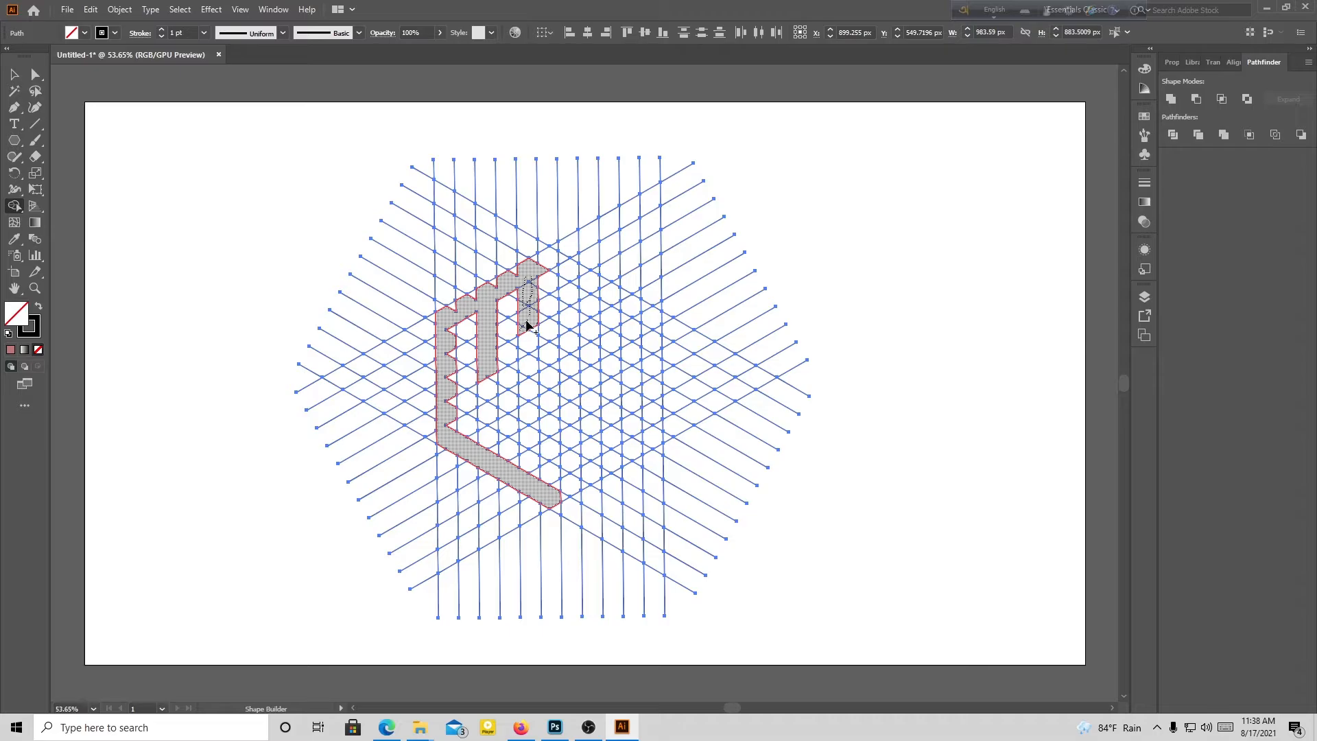
{"action": "mouse_move", "coordinate": [528, 327]}
{"action": "left_mouse_down"}
{"action": "mouse_move", "coordinate": [547, 316]}
{"action": "mouse_move", "coordinate": [528, 287]}
{"action": "mouse_move", "coordinate": [521, 351]}
{"action": "mouse_move", "coordinate": [584, 316]}
{"action": "mouse_move", "coordinate": [587, 283]}
{"action": "mouse_move", "coordinate": [592, 302]}
{"action": "left_mouse_up"}
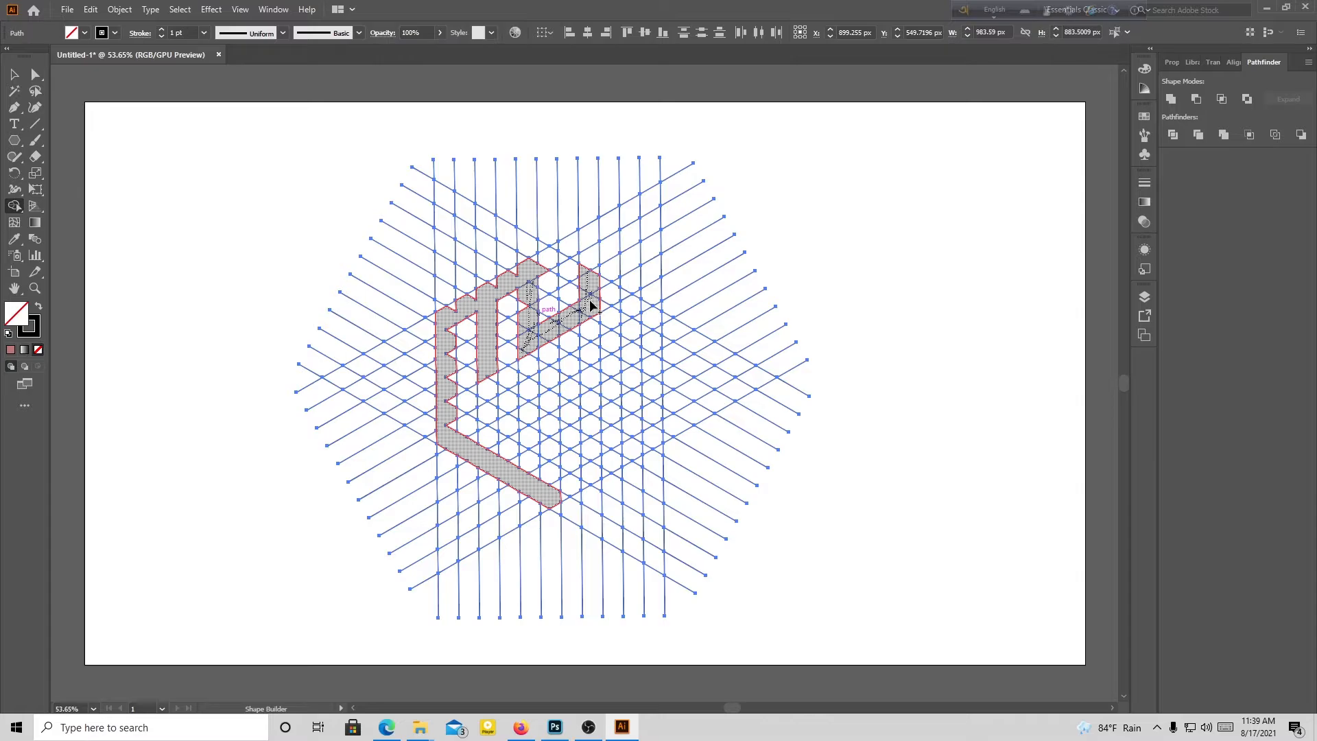
{"action": "left_click_drag", "start_coordinate": [591, 306], "coordinate": [592, 305]}
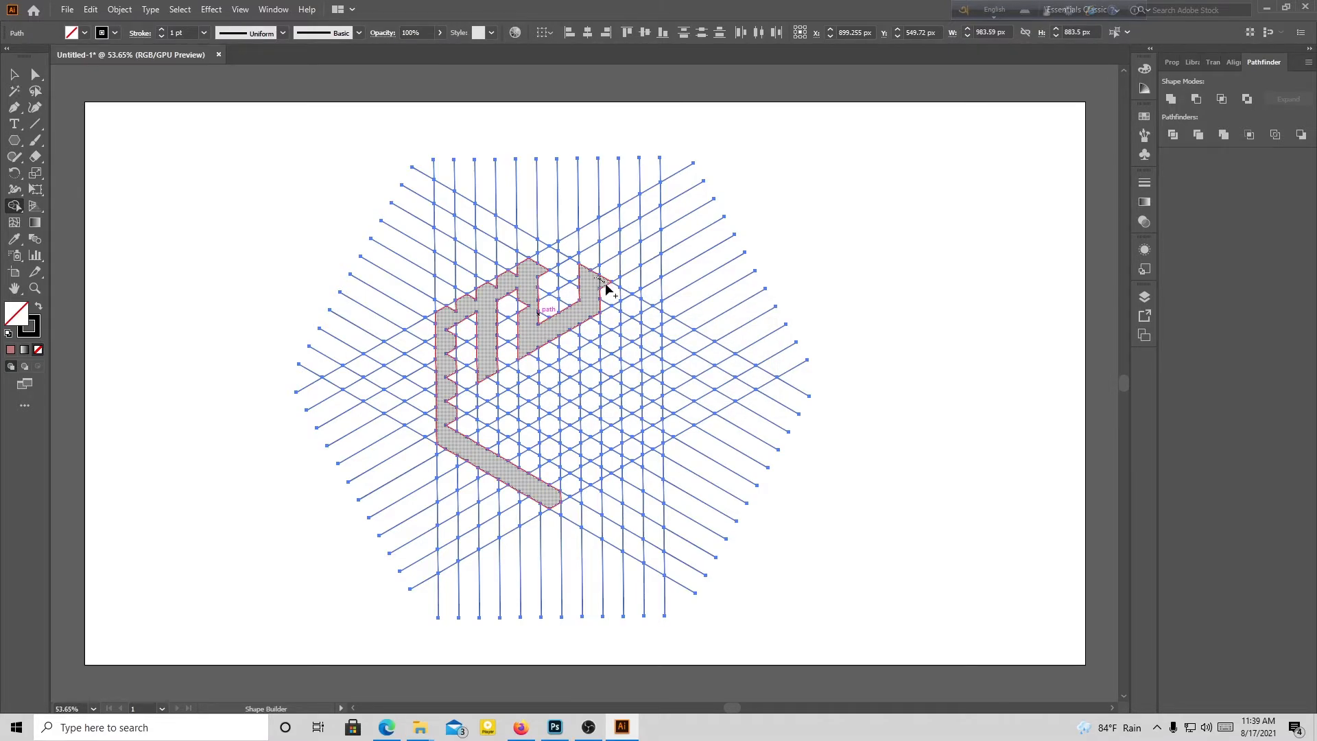
{"action": "mouse_move", "coordinate": [643, 304]}
{"action": "left_mouse_down"}
{"action": "mouse_move", "coordinate": [600, 278]}
{"action": "mouse_move", "coordinate": [616, 308]}
{"action": "mouse_move", "coordinate": [650, 317]}
{"action": "mouse_move", "coordinate": [649, 326]}
{"action": "left_mouse_up"}
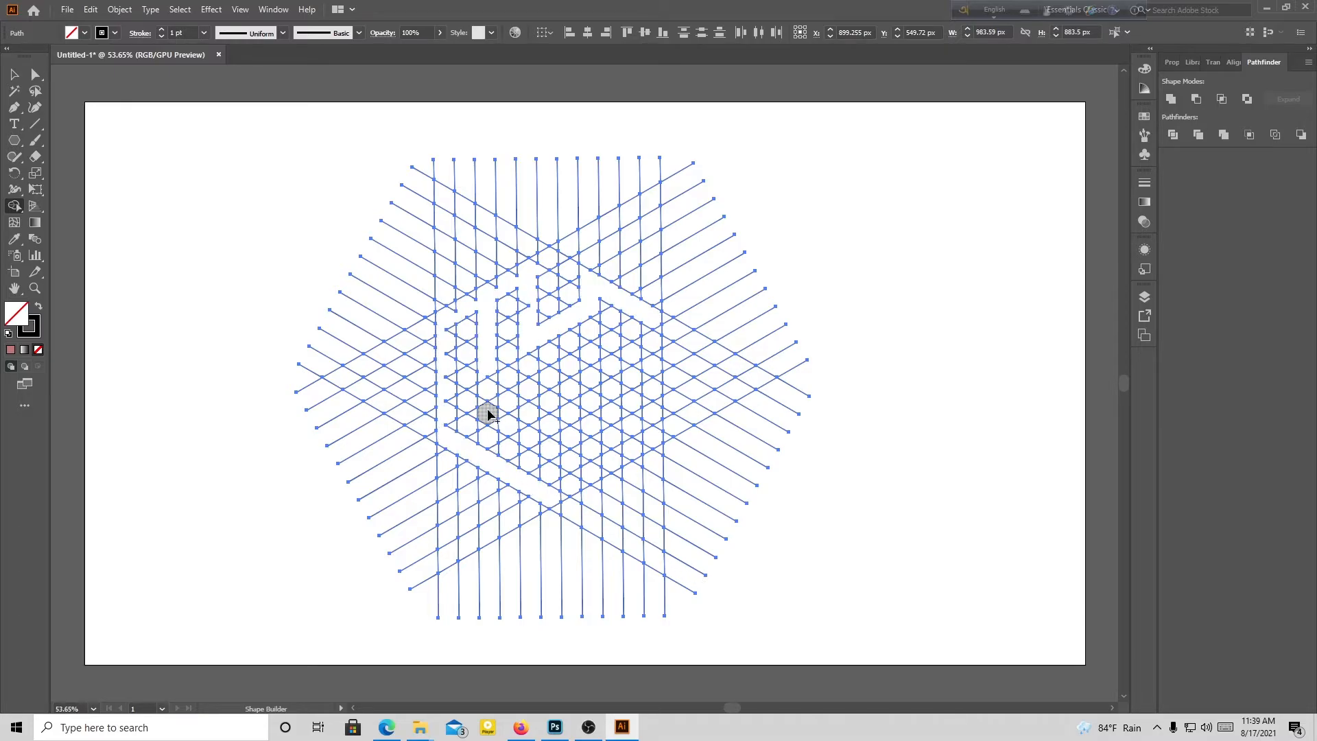
- Merge cells into two vertical bars rising from the lower-left band, the inner one taller than the outer
{"action": "mouse_move", "coordinate": [489, 414]}
{"action": "left_mouse_down"}
{"action": "mouse_move", "coordinate": [487, 455]}
{"action": "mouse_move", "coordinate": [488, 400]}
{"action": "mouse_move", "coordinate": [489, 450]}
{"action": "left_mouse_up"}
{"action": "key", "text": "ctrl+z"}
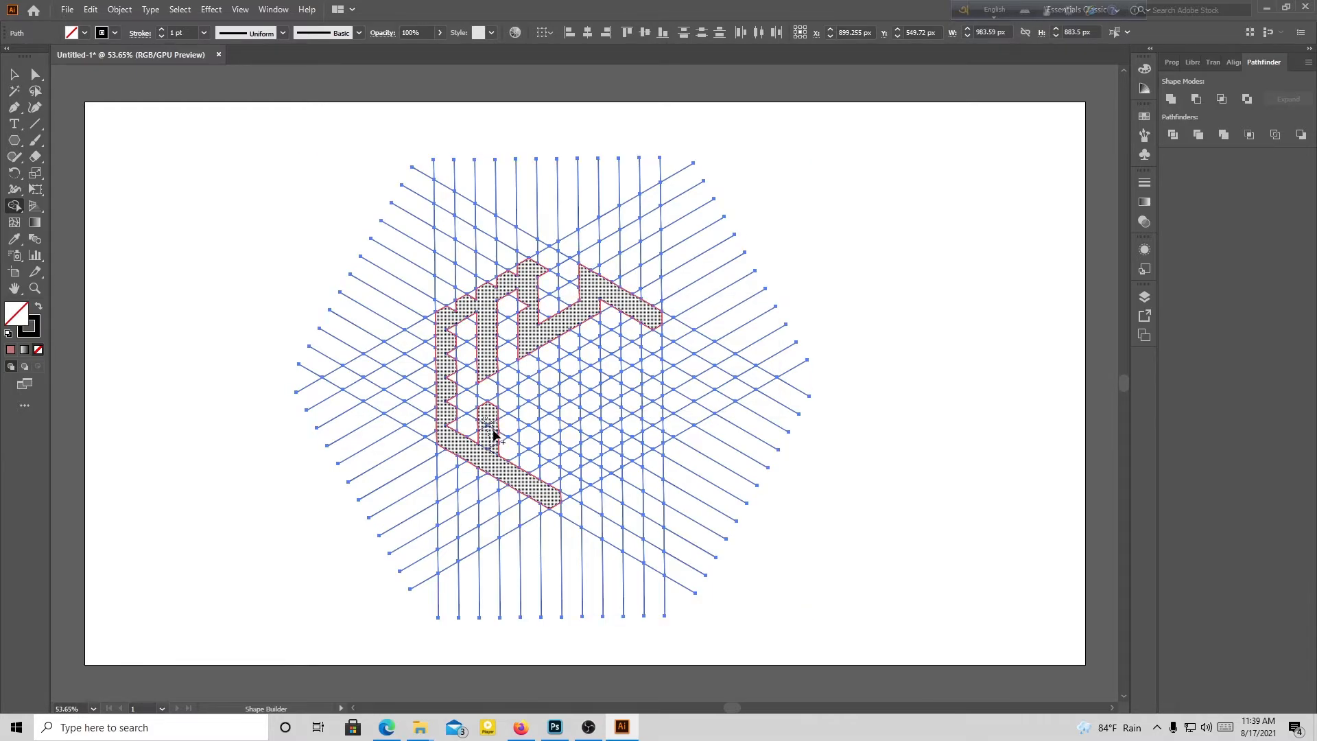
{"action": "left_click_drag", "start_coordinate": [488, 409], "coordinate": [489, 413]}
{"action": "mouse_move", "coordinate": [528, 482]}
{"action": "left_mouse_down"}
{"action": "mouse_move", "coordinate": [527, 445]}
{"action": "mouse_move", "coordinate": [533, 482]}
{"action": "mouse_move", "coordinate": [524, 379]}
{"action": "mouse_move", "coordinate": [530, 420]}
{"action": "left_mouse_up"}
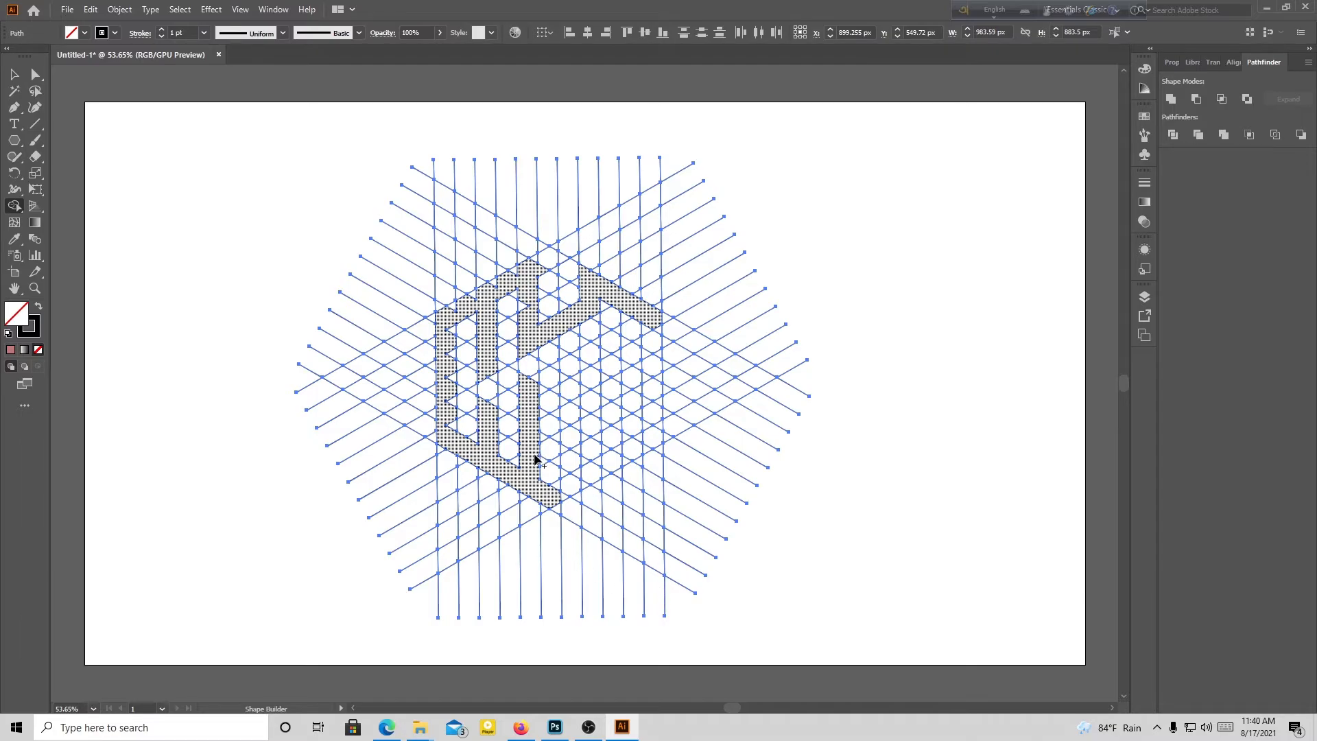
- Merge cells into a V-shaped branch off the taller lower bar and a band along the hexagon's lower-right and right edges
{"action": "left_click_drag", "start_coordinate": [536, 458], "coordinate": [547, 455]}
{"action": "left_click_drag", "start_coordinate": [526, 430], "coordinate": [577, 460]}
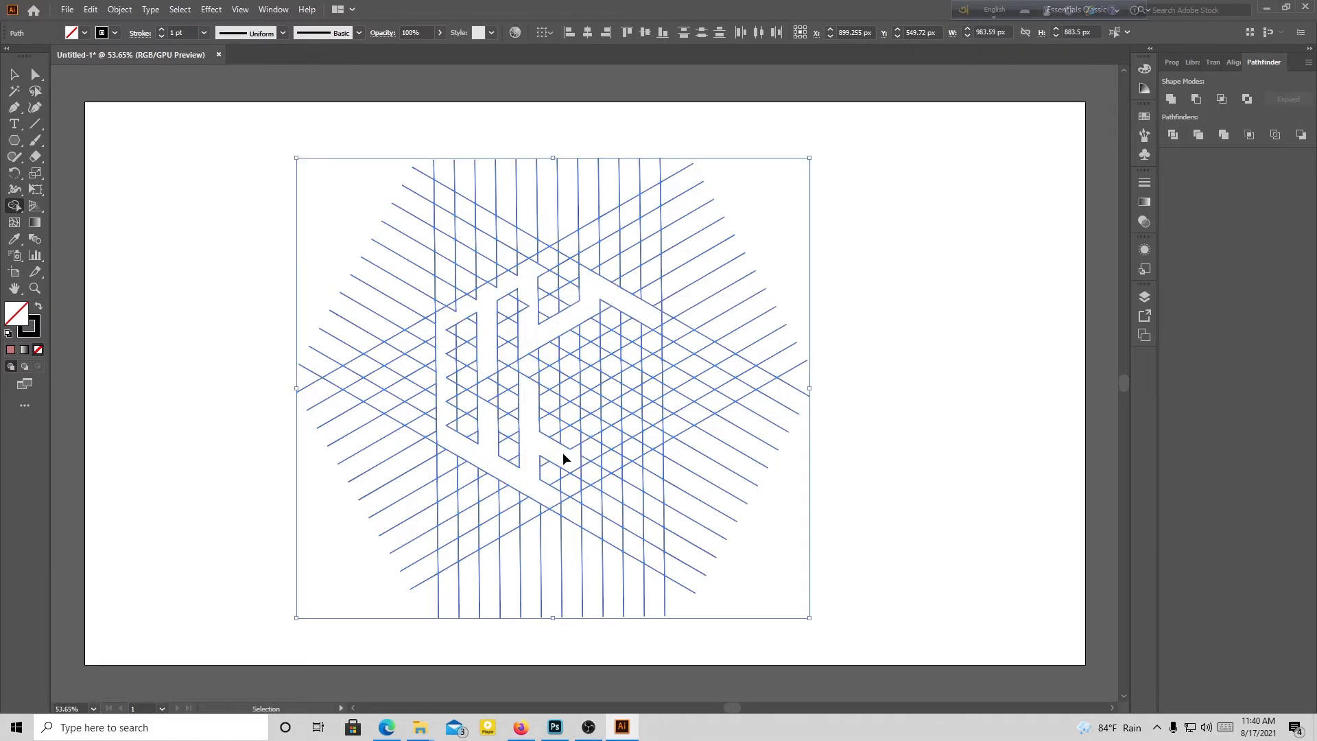
{"action": "mouse_move", "coordinate": [538, 420]}
{"action": "left_mouse_down"}
{"action": "mouse_move", "coordinate": [574, 440]}
{"action": "mouse_move", "coordinate": [550, 433]}
{"action": "mouse_move", "coordinate": [608, 420]}
{"action": "left_mouse_up"}
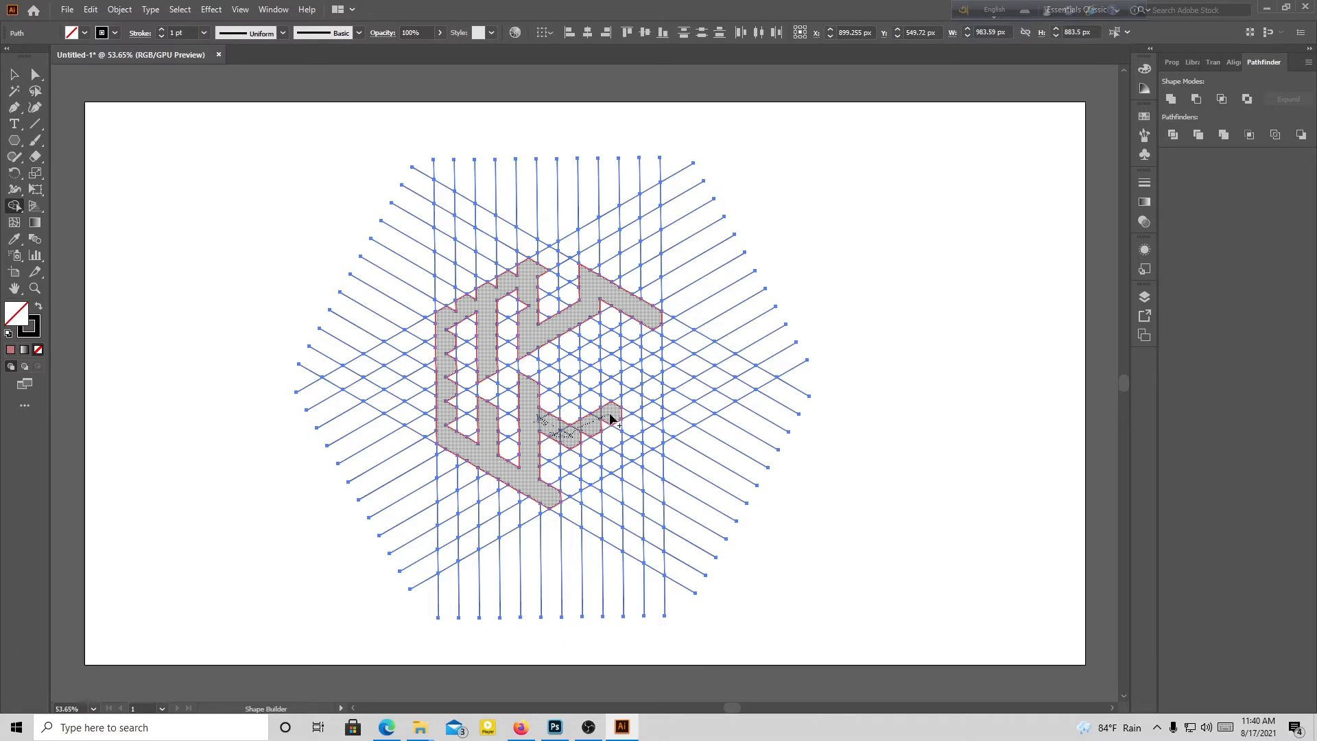
{"action": "mouse_move", "coordinate": [609, 419]}
{"action": "left_mouse_down"}
{"action": "mouse_move", "coordinate": [576, 438]}
{"action": "mouse_move", "coordinate": [617, 420]}
{"action": "left_mouse_up"}
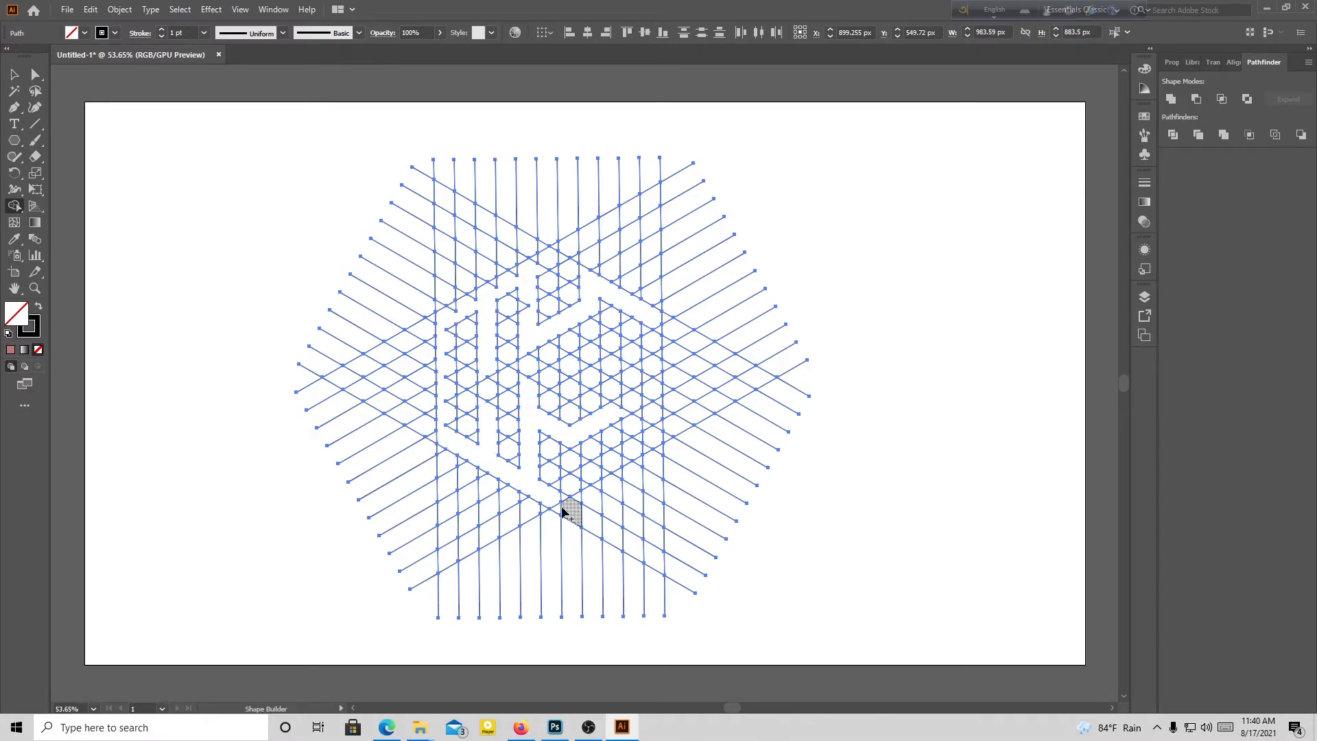
{"action": "mouse_move", "coordinate": [549, 494]}
{"action": "left_mouse_down"}
{"action": "mouse_move", "coordinate": [588, 471]}
{"action": "mouse_move", "coordinate": [567, 499]}
{"action": "mouse_move", "coordinate": [646, 448]}
{"action": "mouse_move", "coordinate": [603, 462]}
{"action": "mouse_move", "coordinate": [652, 443]}
{"action": "mouse_move", "coordinate": [647, 324]}
{"action": "mouse_move", "coordinate": [656, 395]}
{"action": "mouse_move", "coordinate": [639, 467]}
{"action": "left_mouse_up"}
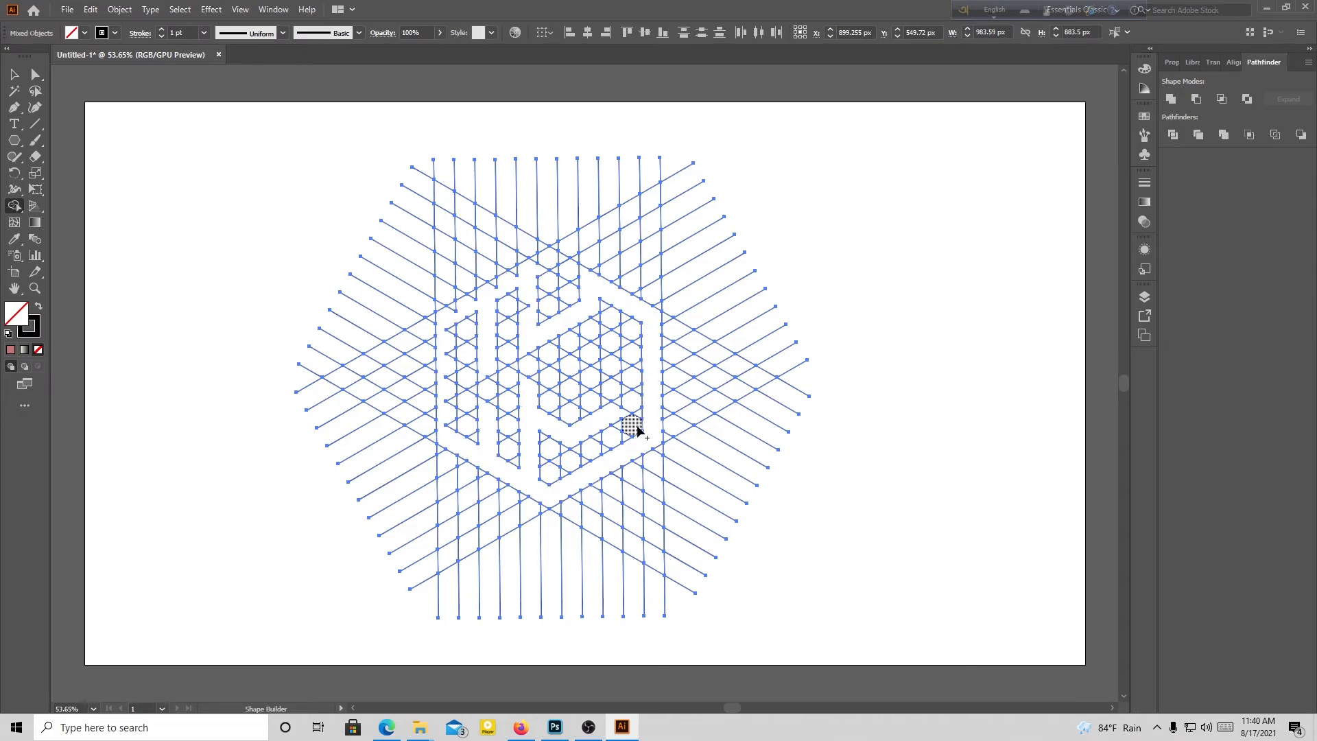
{"action": "left_click", "coordinate": [642, 347]}
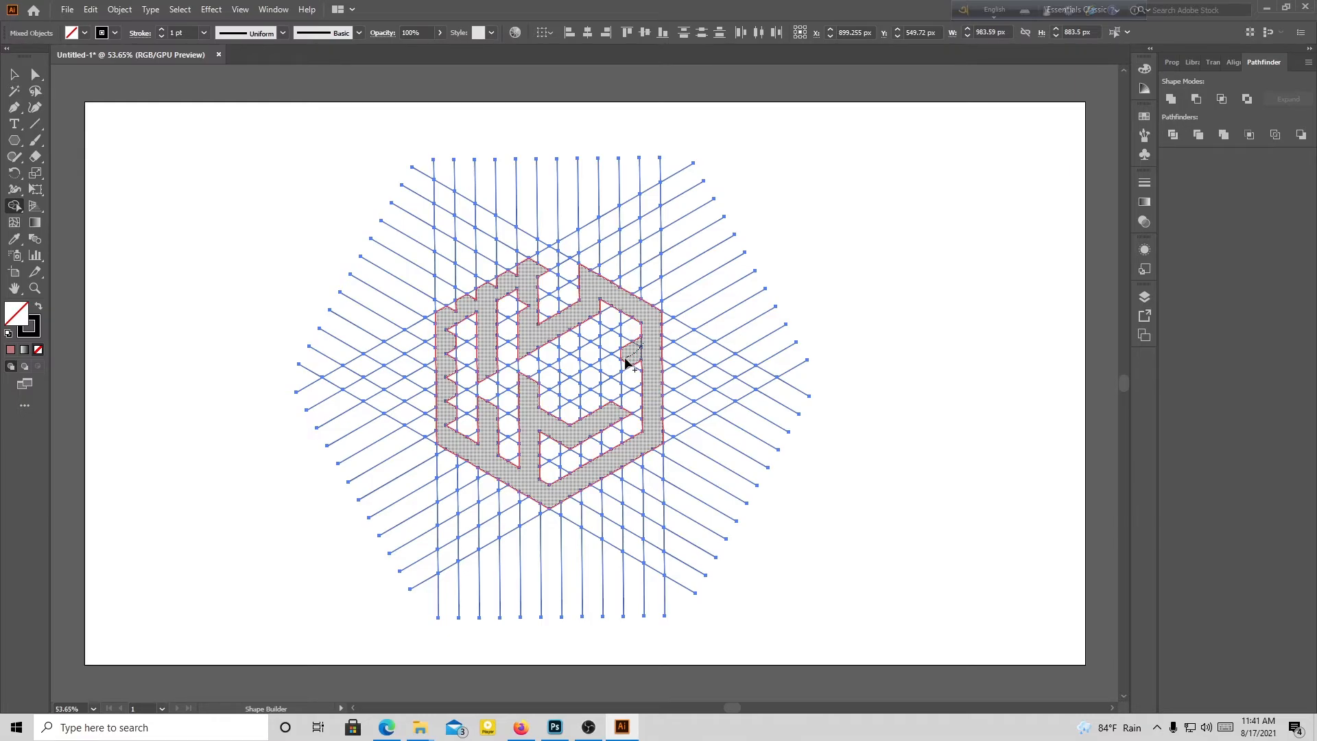
{"action": "left_click_drag", "start_coordinate": [625, 359], "coordinate": [624, 359]}
{"action": "key", "text": "ctrl+z"}
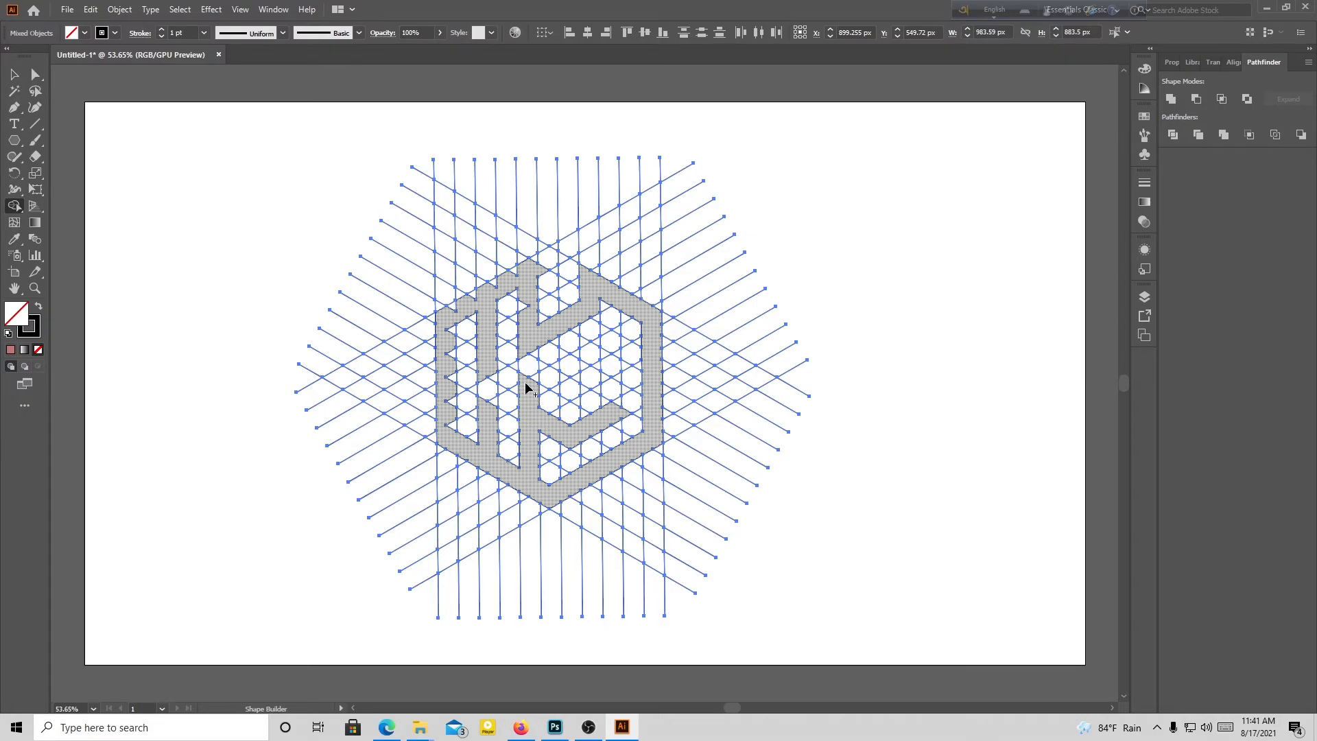
- Merge a diagonal band from the taller lower bar to the upper-right corner and fill the notches in the upper-left edge band
{"action": "left_click", "coordinate": [527, 381]}
{"action": "left_click_drag", "start_coordinate": [537, 387], "coordinate": [652, 330]}
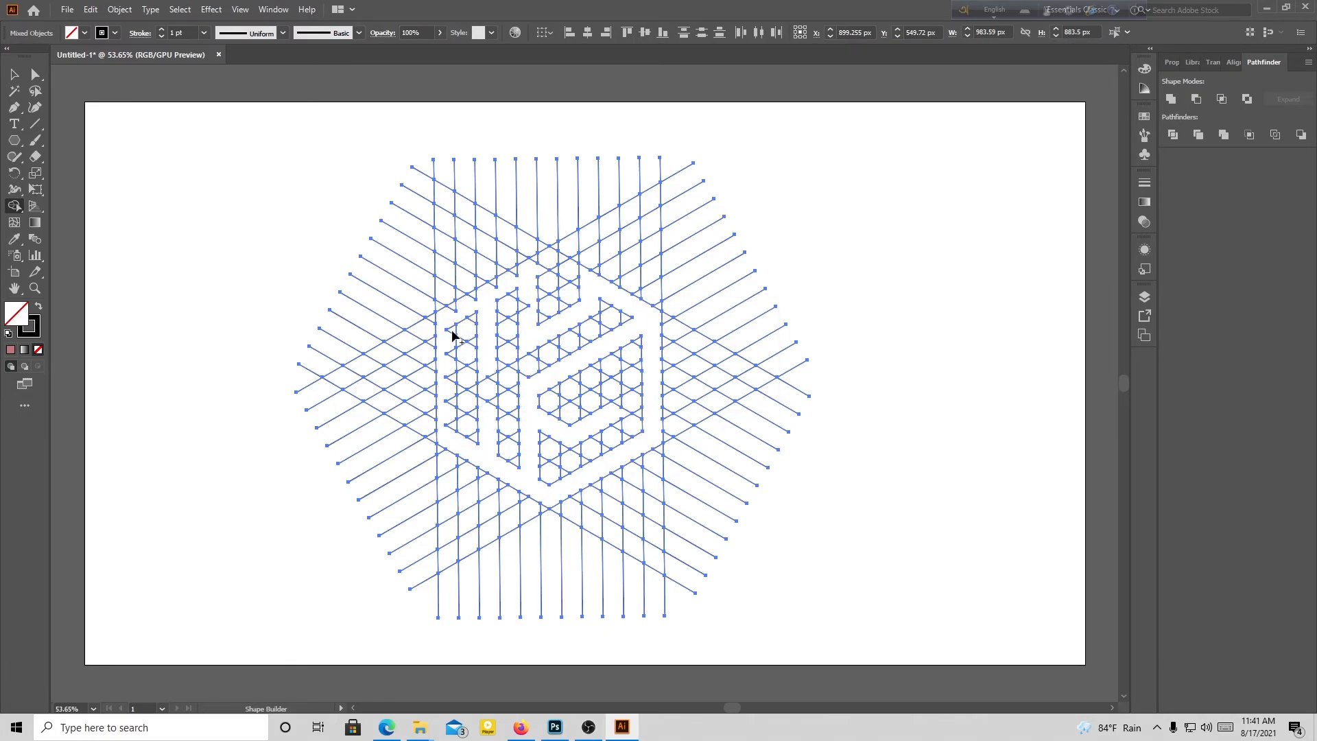
{"action": "mouse_move", "coordinate": [448, 313]}
{"action": "left_mouse_down"}
{"action": "mouse_move", "coordinate": [534, 267]}
{"action": "mouse_move", "coordinate": [471, 308]}
{"action": "left_mouse_up"}
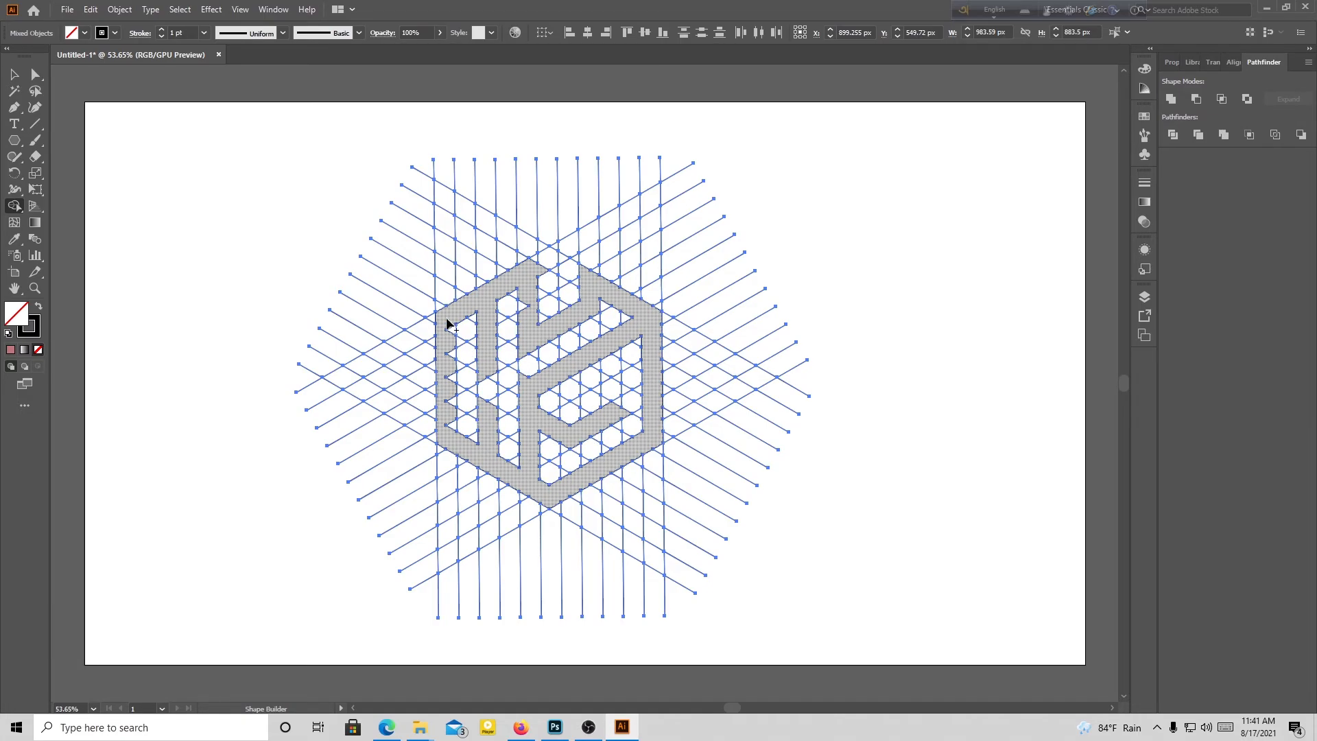
- Merge all the bands into one hexagon logo shape with the Shape Builder and fill it with black
{"action": "mouse_move", "coordinate": [446, 322]}
{"action": "left_mouse_down"}
{"action": "mouse_move", "coordinate": [455, 436]}
{"action": "mouse_move", "coordinate": [519, 488]}
{"action": "left_mouse_up"}
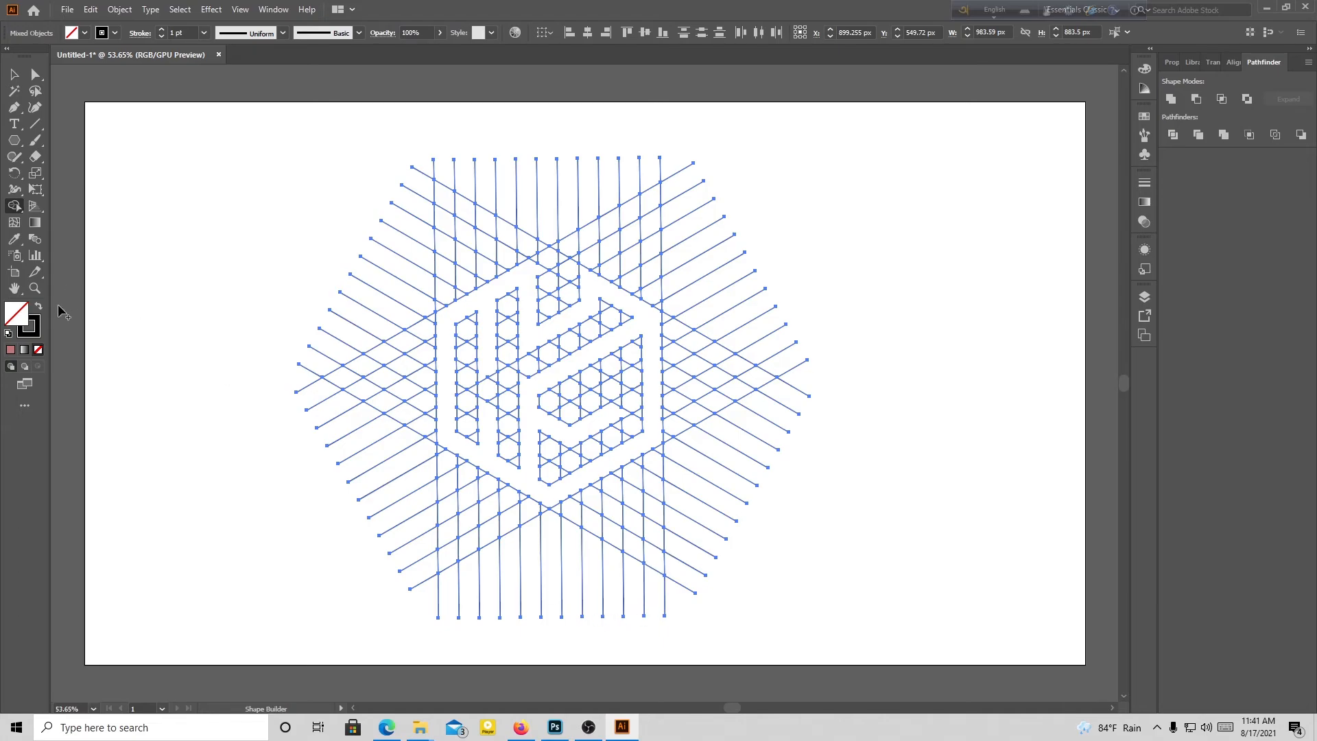
{"action": "left_click", "coordinate": [14, 74]}
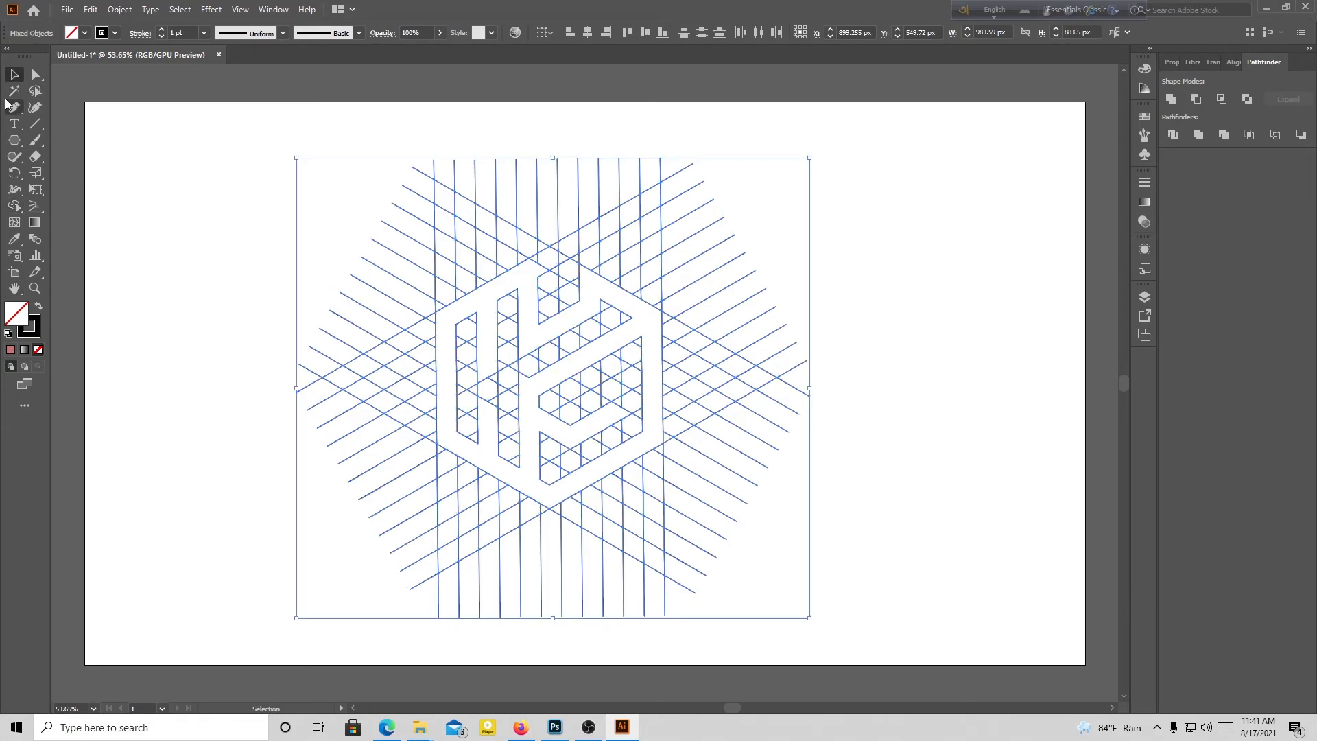
{"action": "left_click_drag", "start_coordinate": [906, 644], "coordinate": [212, 101]}
{"action": "left_click", "coordinate": [14, 206]}
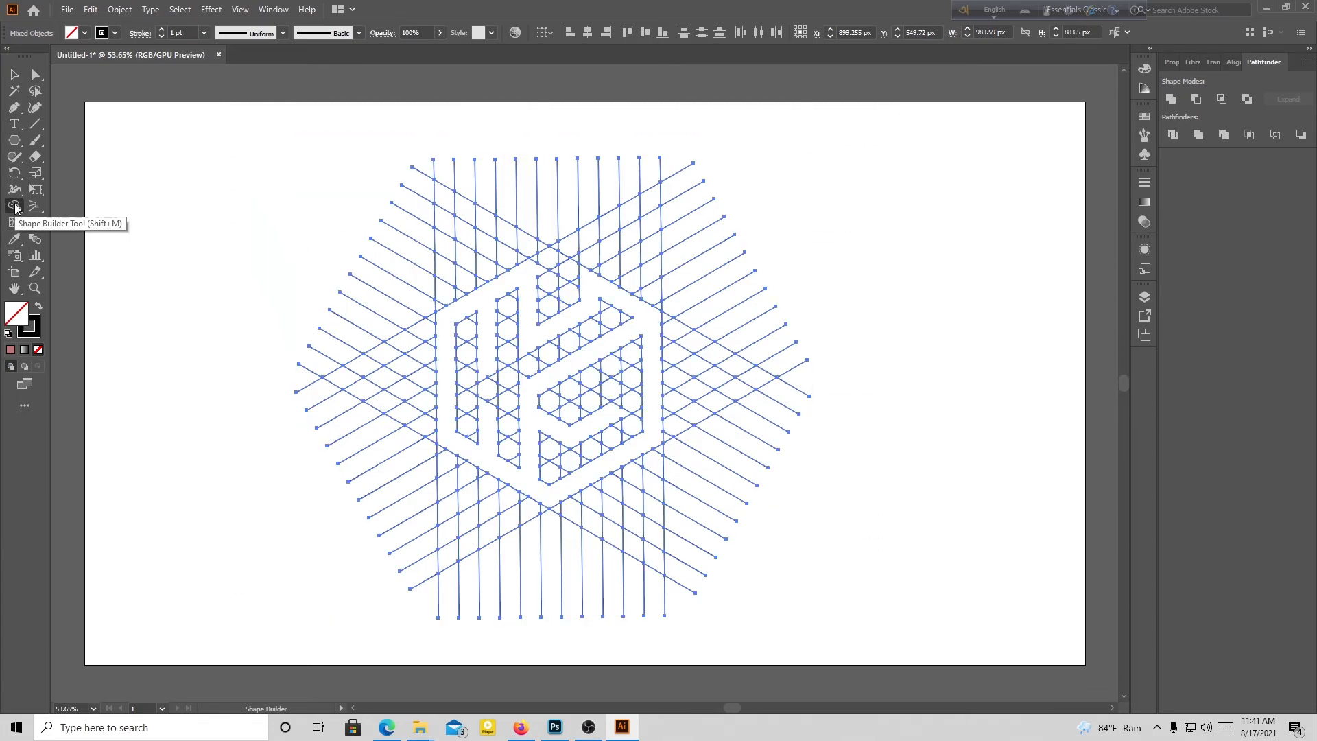
{"action": "double_click", "coordinate": [31, 328]}
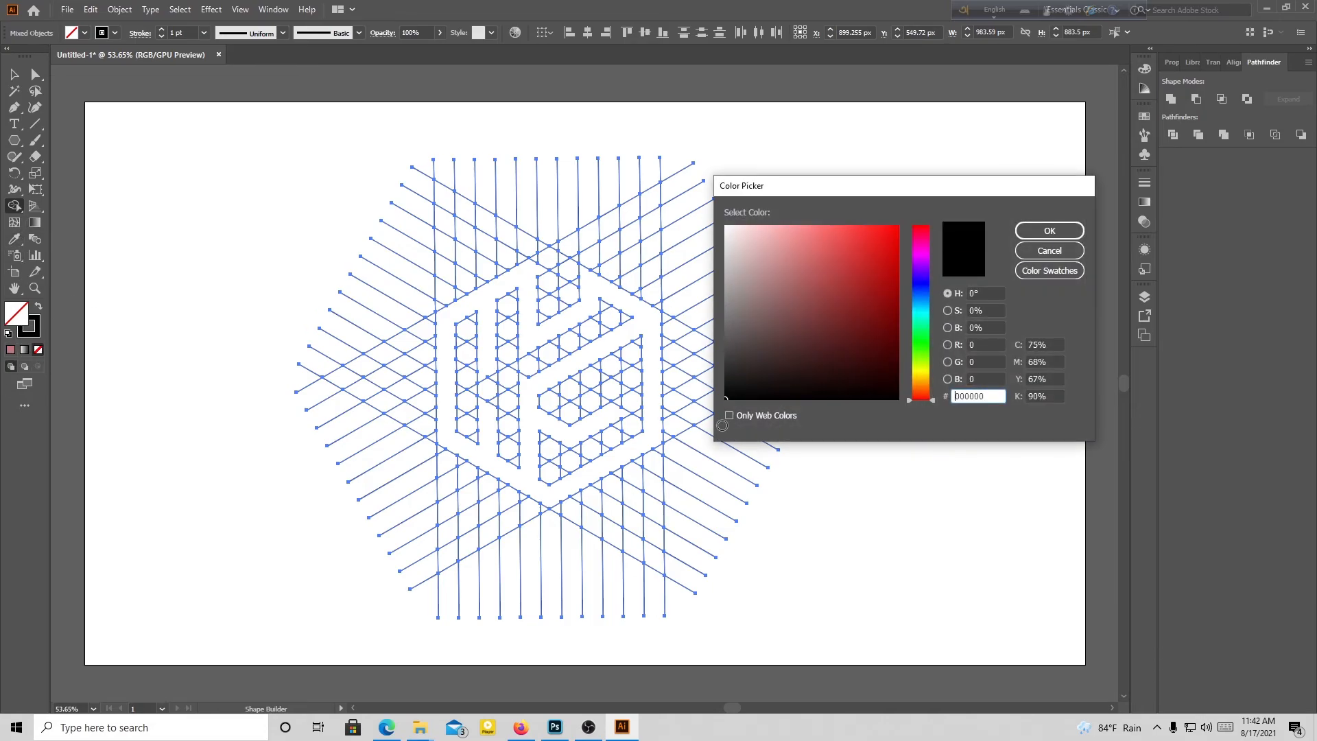
{"action": "left_click", "coordinate": [1050, 231]}
{"action": "double_click", "coordinate": [15, 319]}
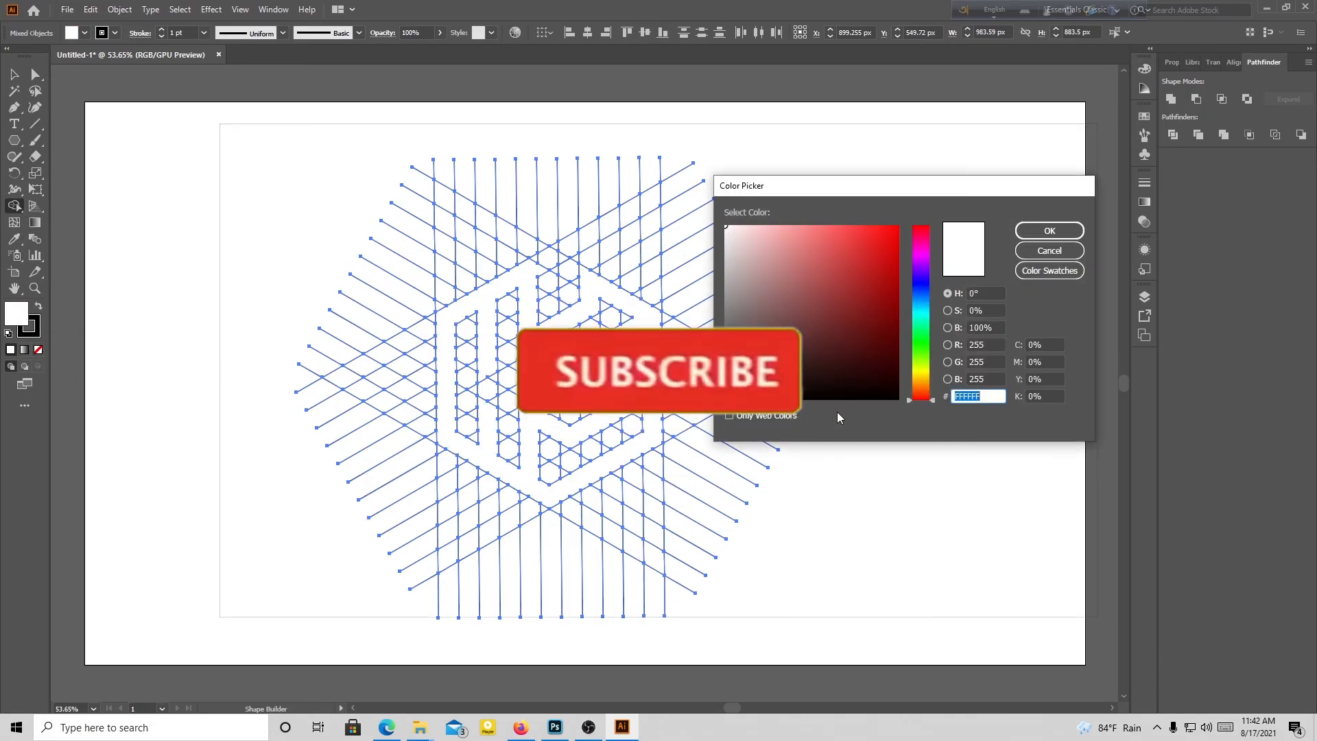
{"action": "left_click", "coordinate": [1044, 234]}
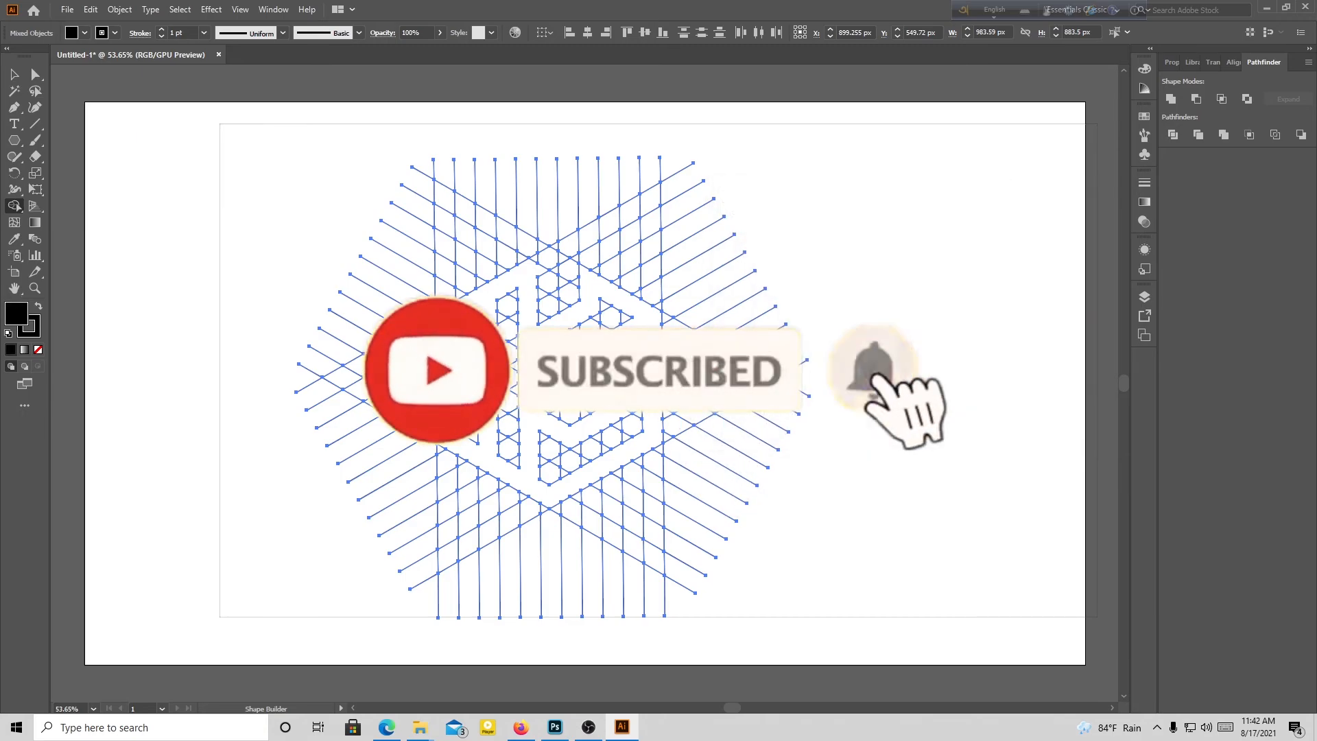
{"action": "left_click", "coordinate": [489, 440]}
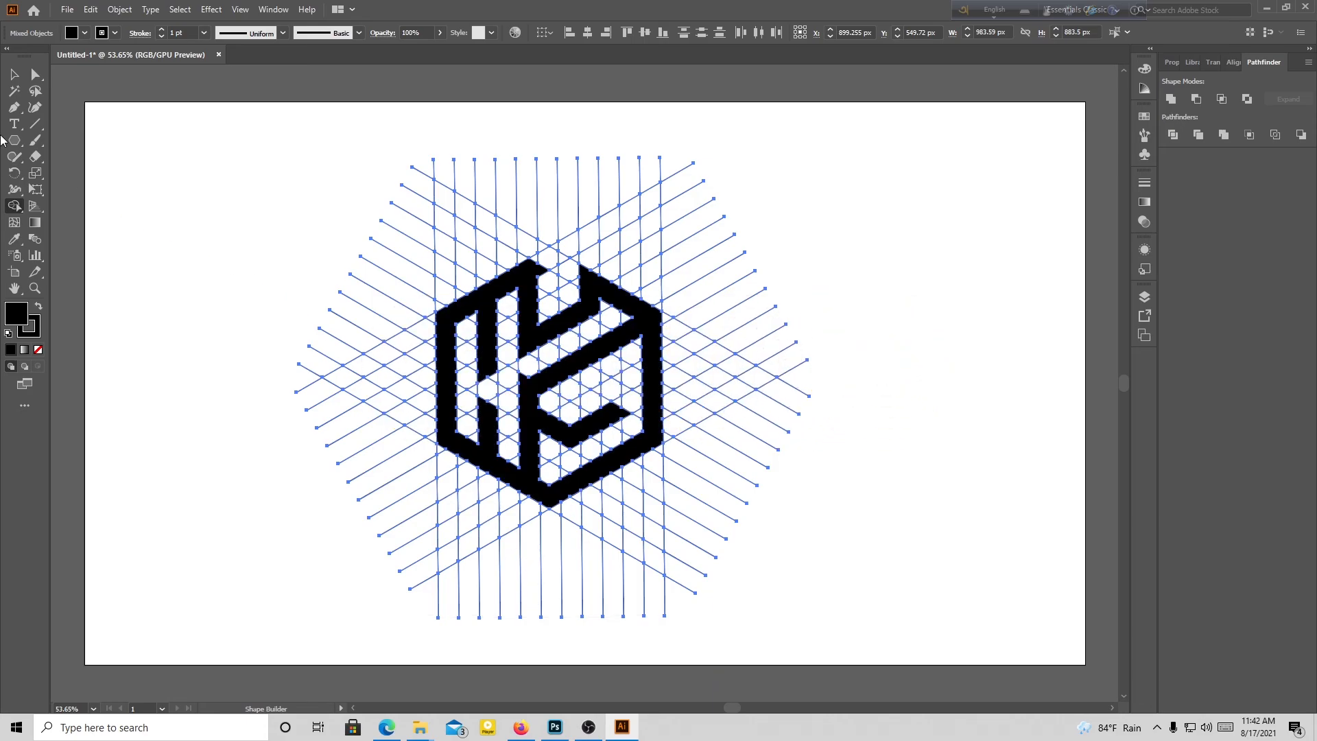
- Move the black logo off the grid to the artboard's right edge and delete all the leftover grid lines
{"action": "left_click", "coordinate": [14, 74]}
{"action": "left_click", "coordinate": [946, 341]}
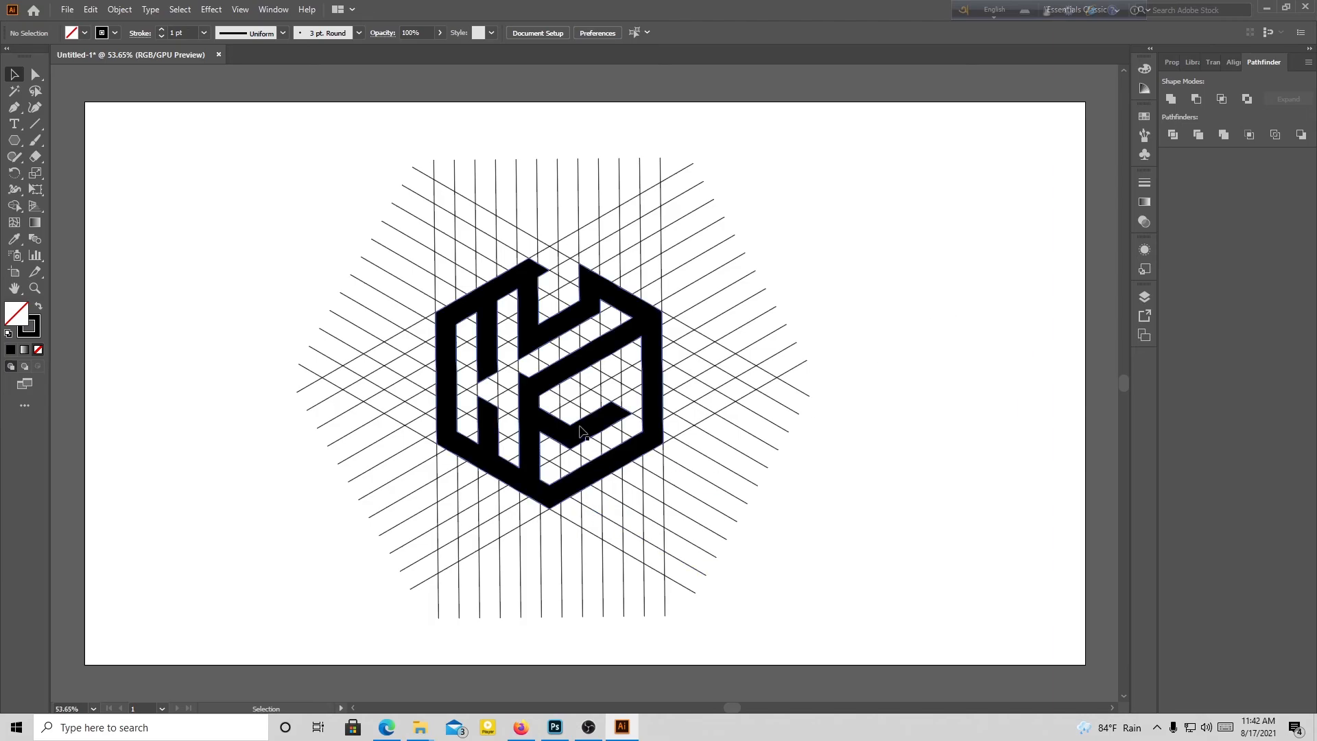
{"action": "left_click_drag", "start_coordinate": [535, 454], "coordinate": [966, 376]}
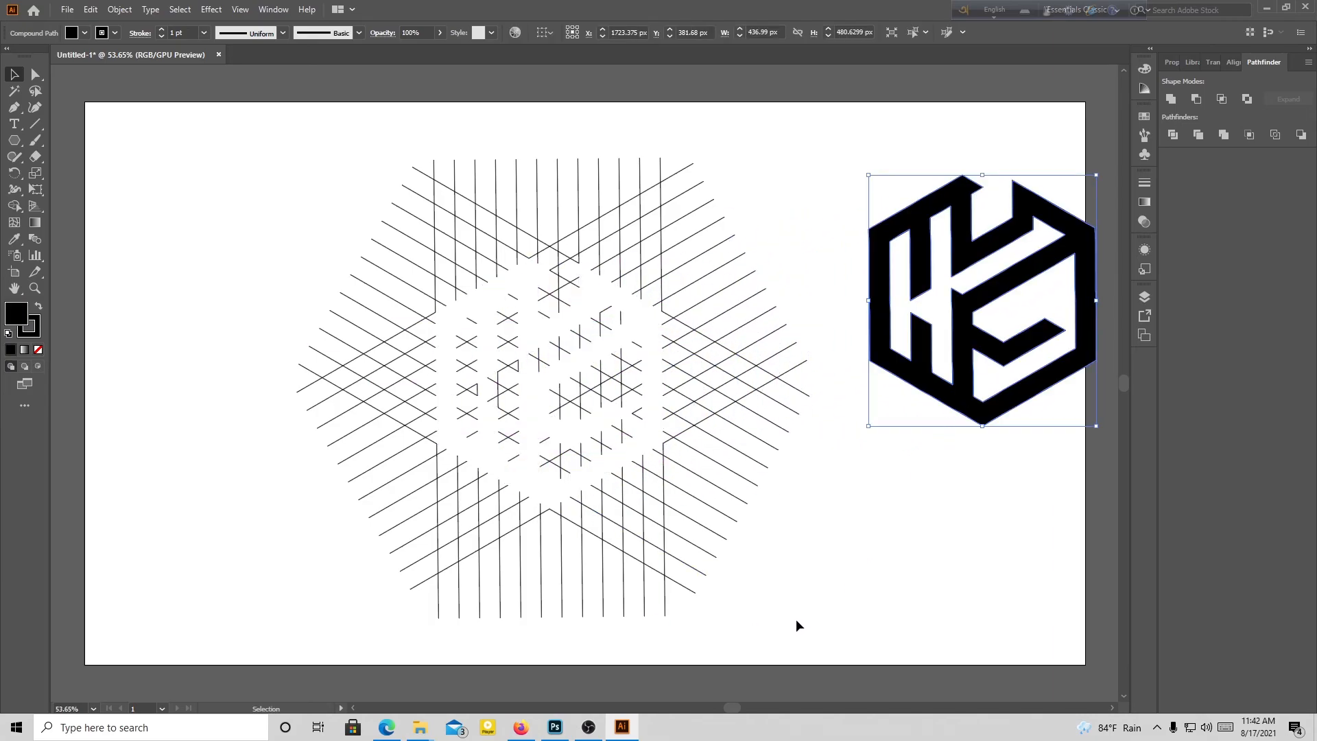
{"action": "left_click_drag", "start_coordinate": [796, 619], "coordinate": [283, 117]}
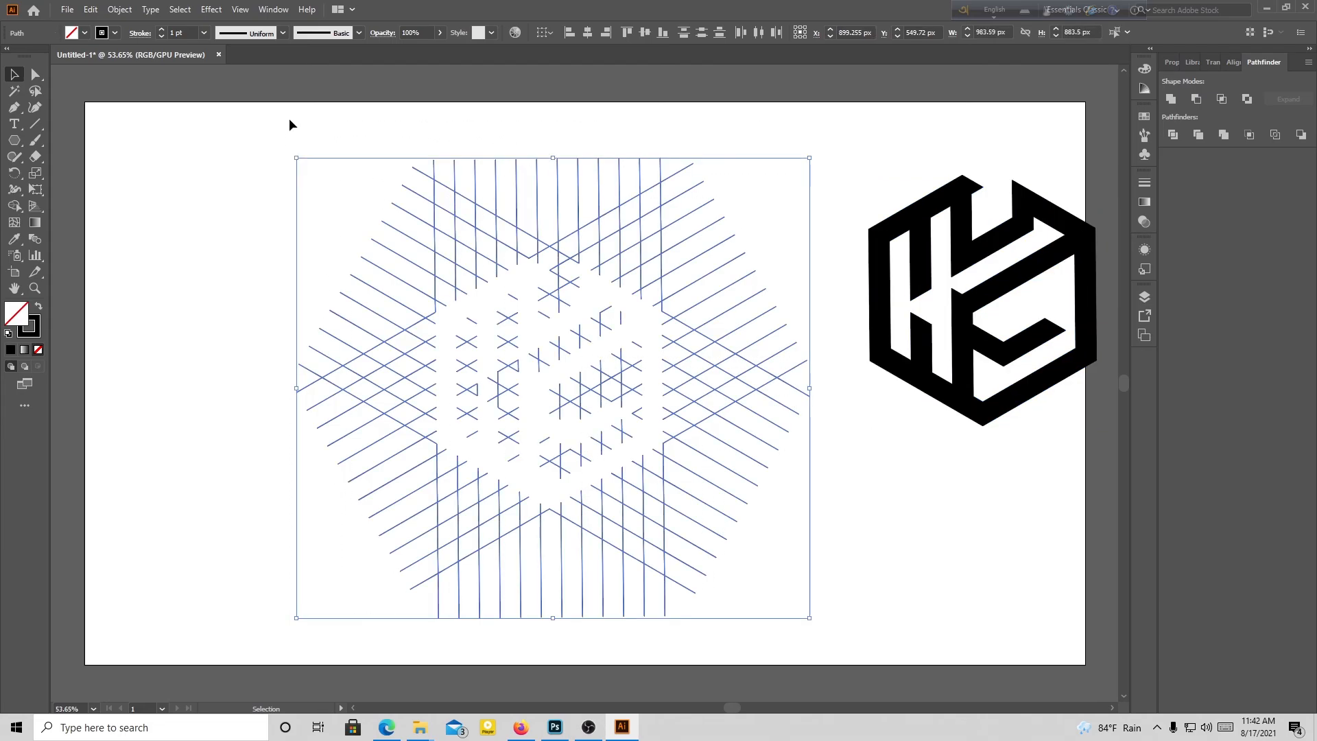
{"action": "key", "text": "Delete"}
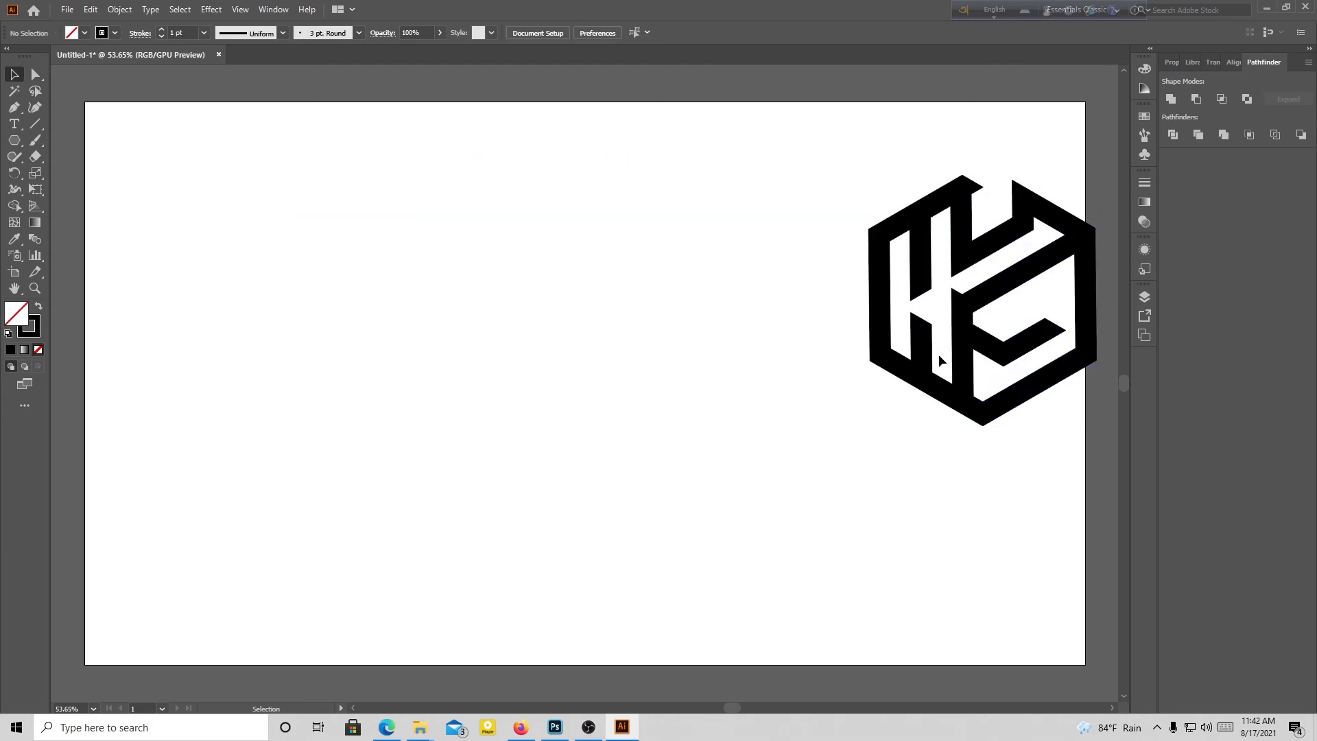
- Enlarge the logo proportionally to about 719 by 790 px and place it near the middle of the artboard
{"action": "left_click_drag", "start_coordinate": [939, 354], "coordinate": [433, 403]}
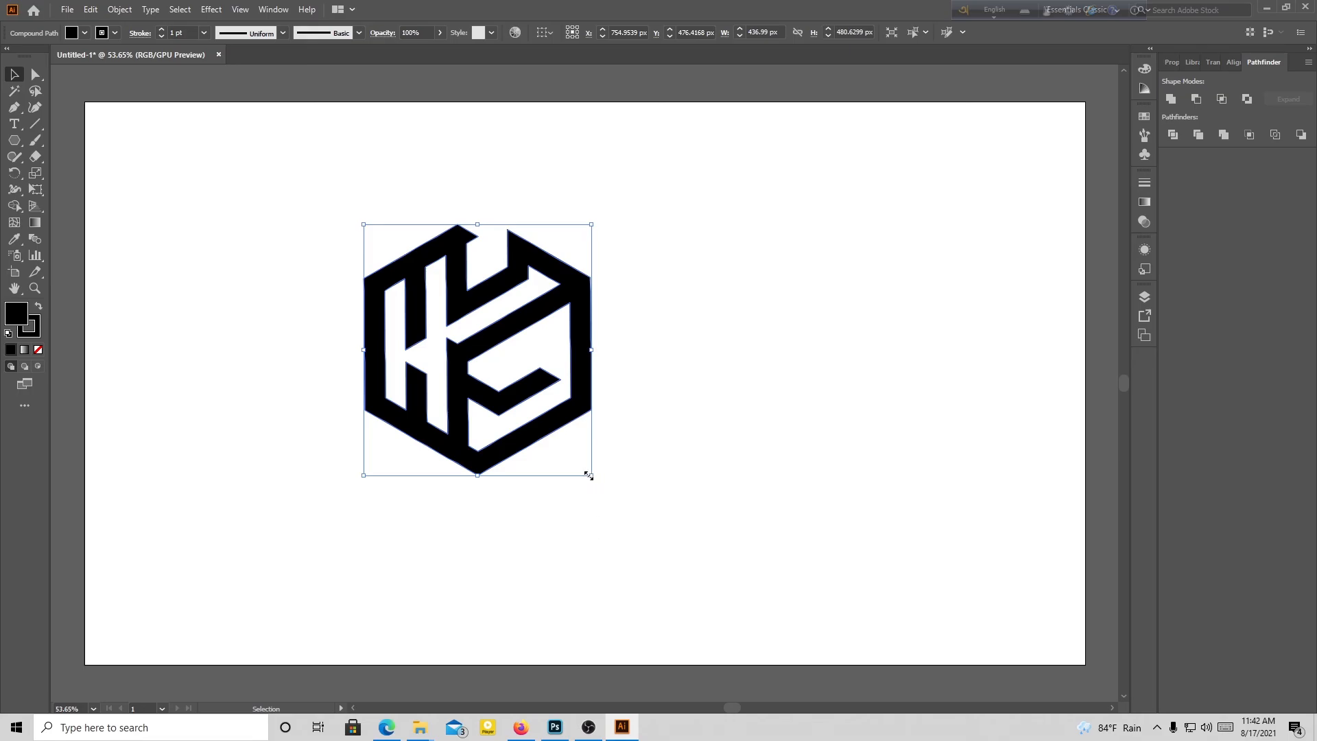
{"action": "left_click_drag", "start_coordinate": [588, 475], "coordinate": [803, 638]}
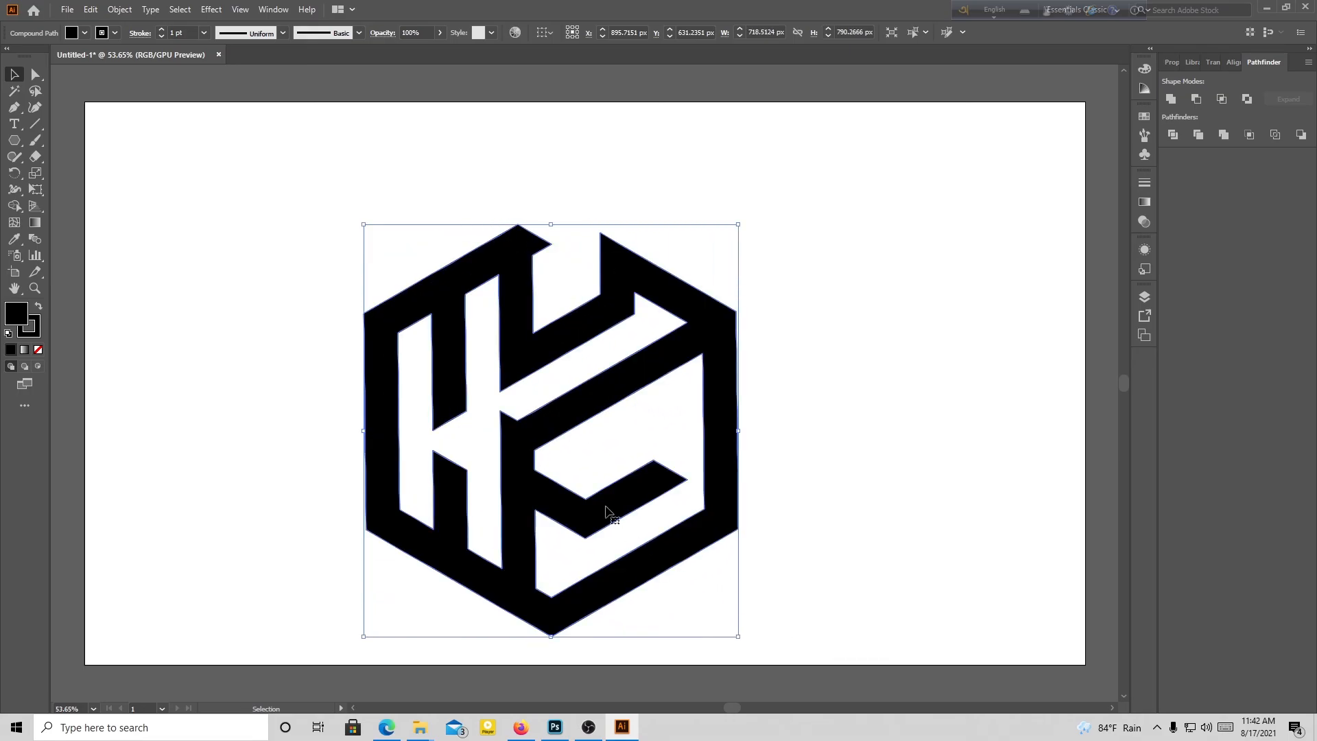
{"action": "left_click_drag", "start_coordinate": [606, 511], "coordinate": [614, 441]}
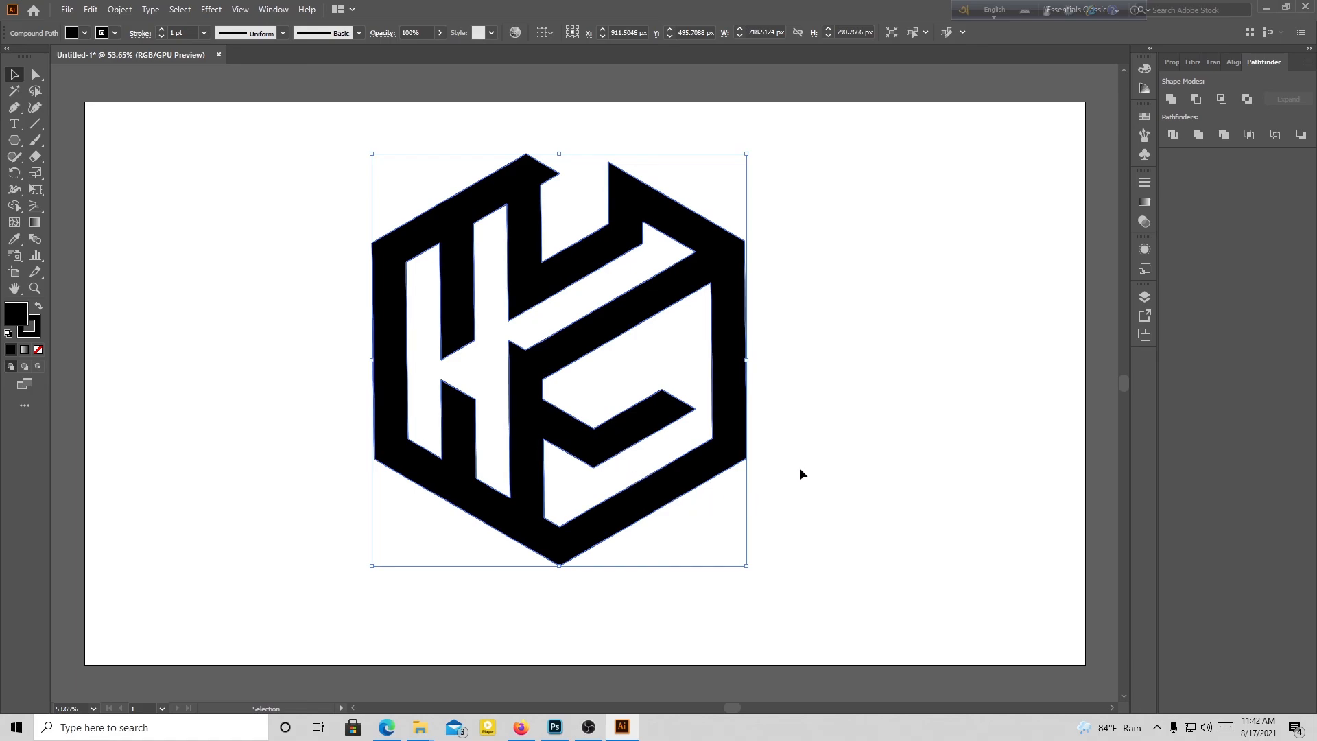